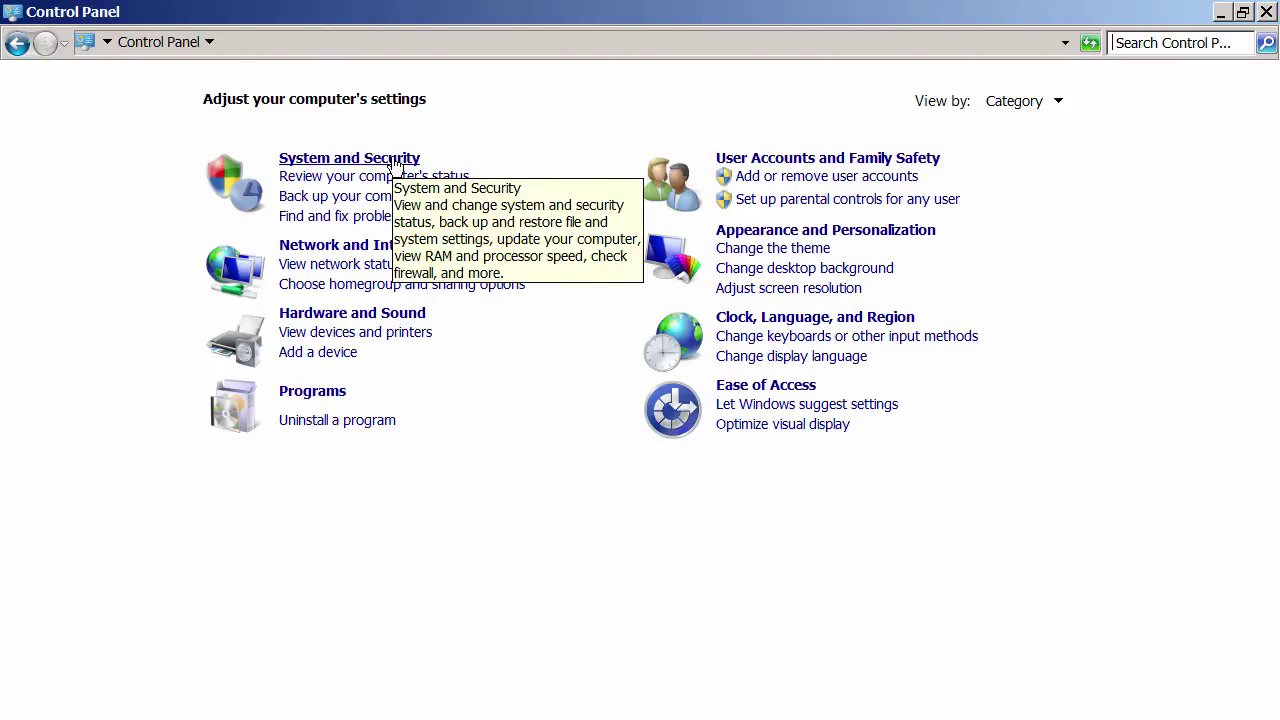
- Find Windows Firewall in Control Panel by switching the view to Small icons
left_click(393, 160)
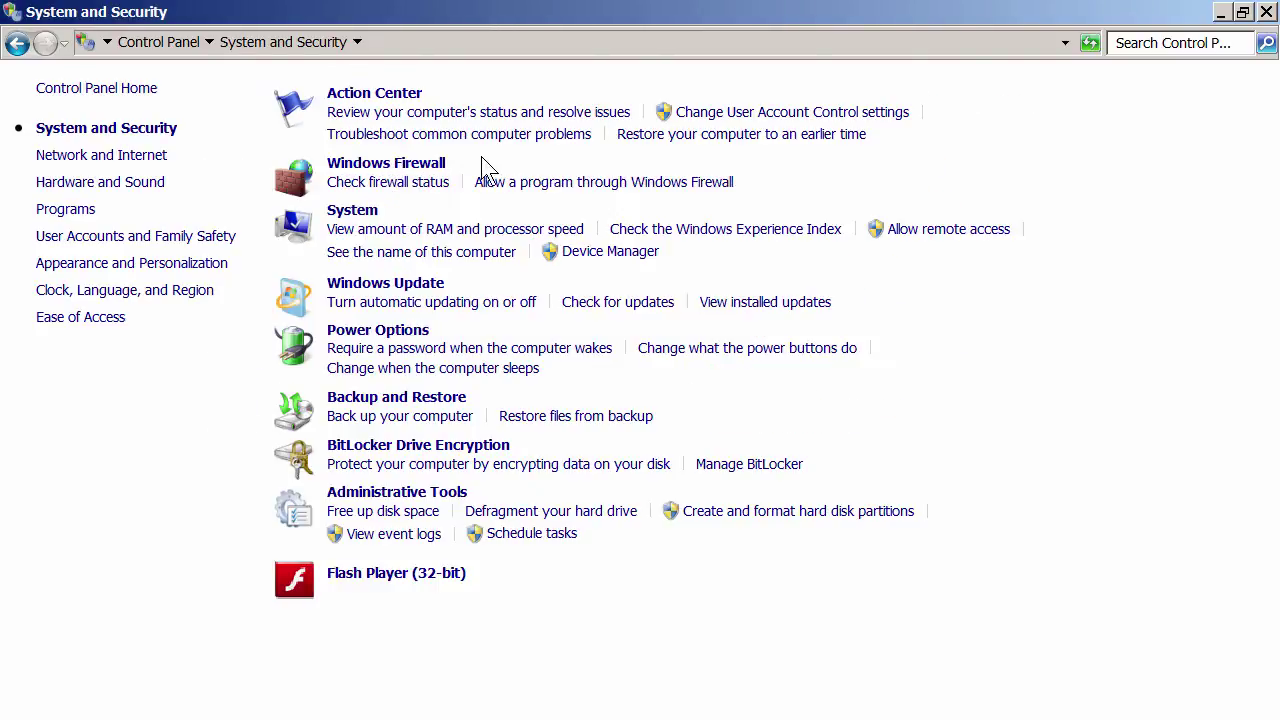
left_click(158, 45)
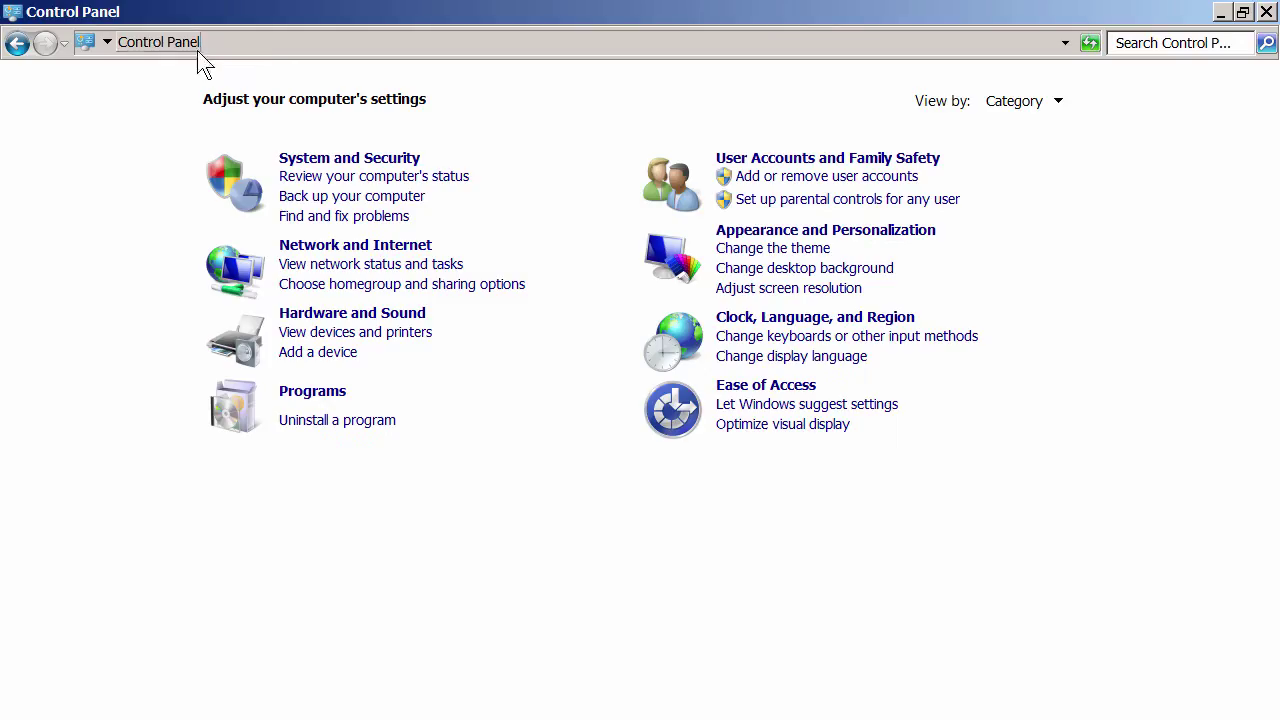
left_click(1022, 107)
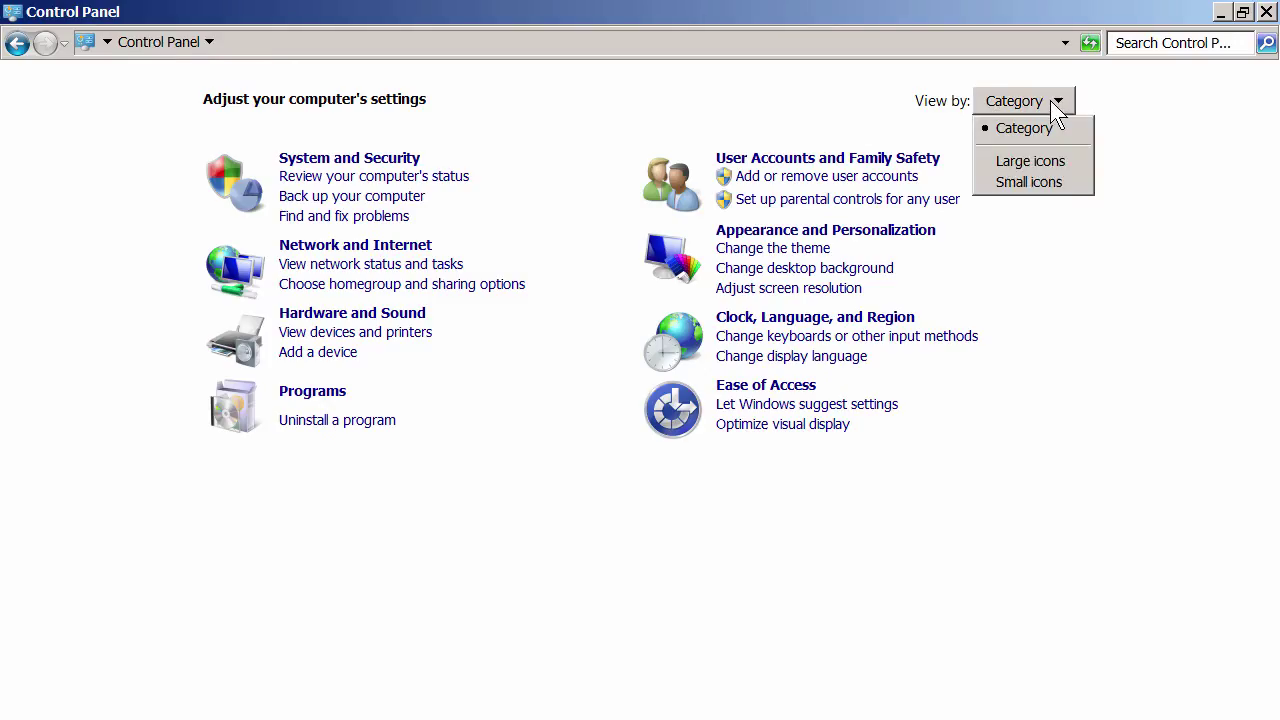
left_click(1037, 186)
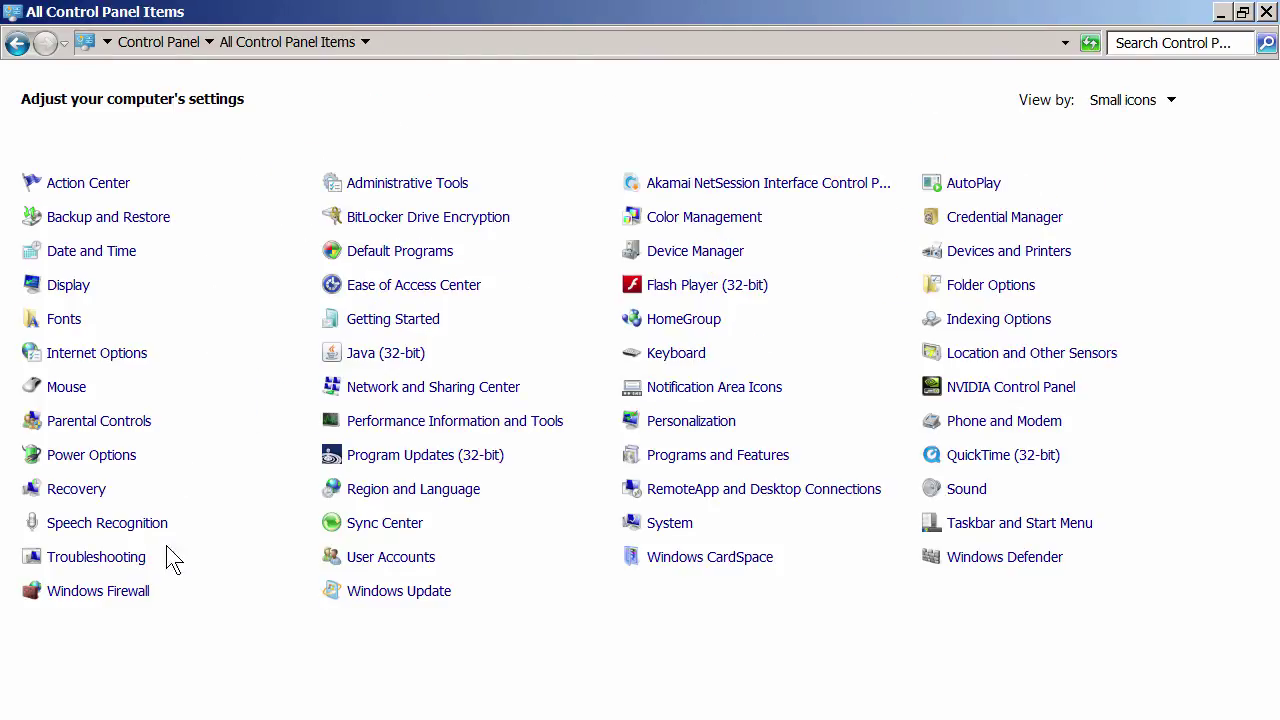
left_click(101, 597)
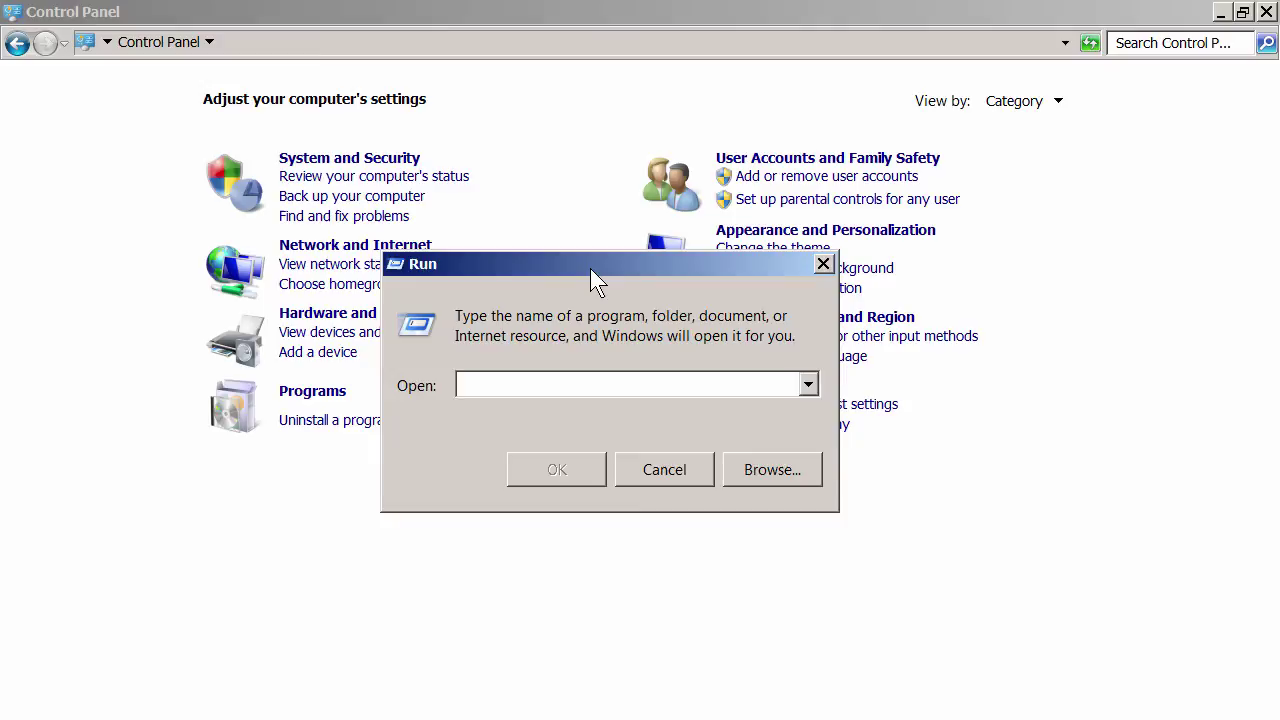
- Launch Windows Firewall via 'control firewall.cpl' and maximize its window
type("con")
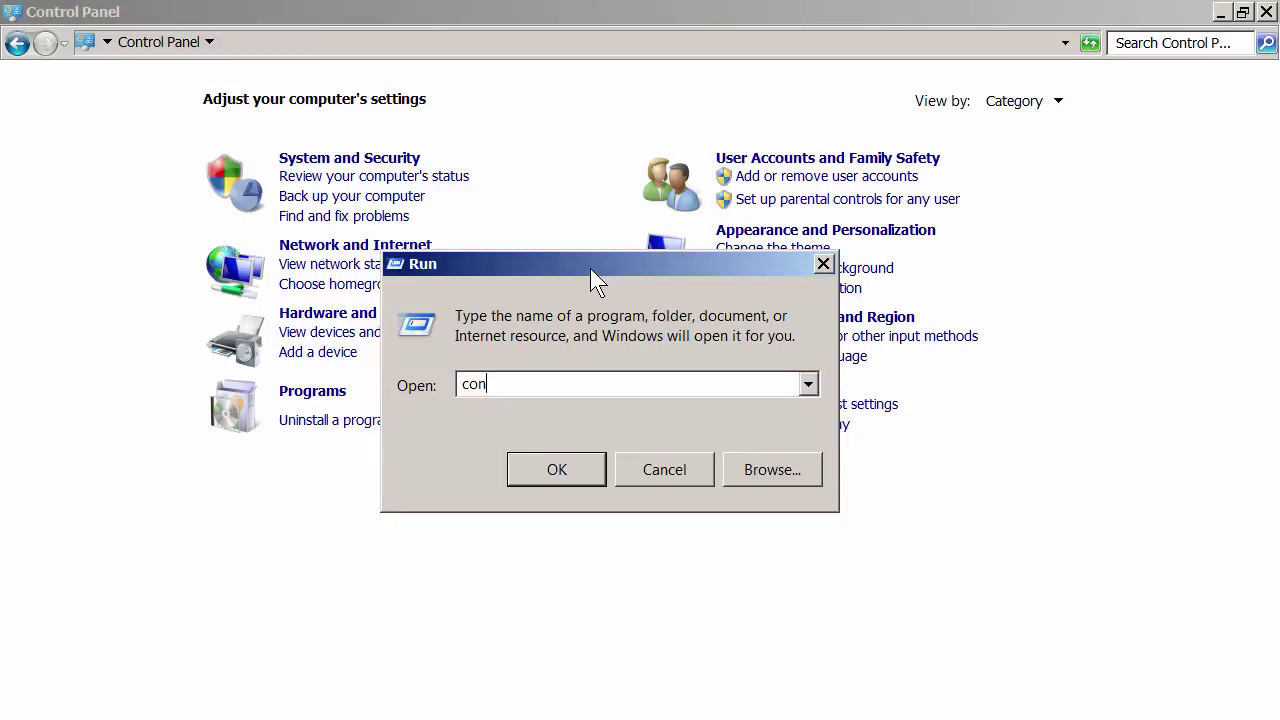
type("trol firewall.")
type("cpl")
key("Return")
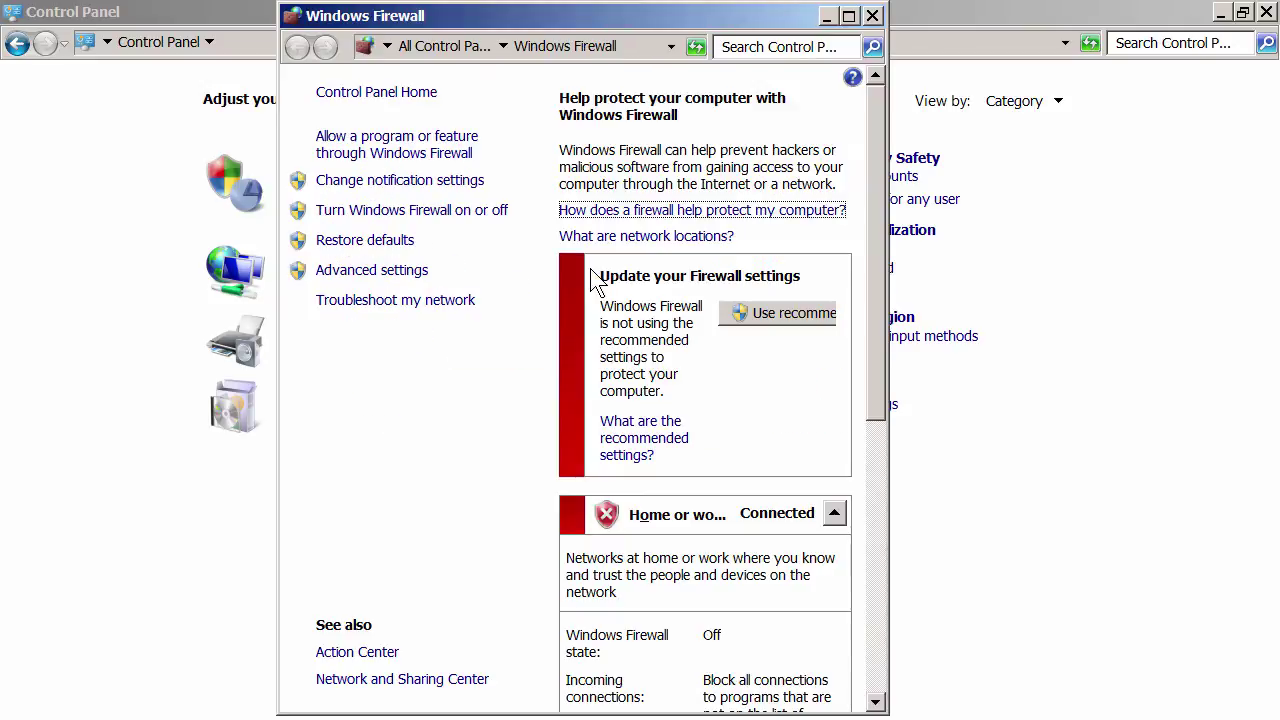
double_click(558, 18)
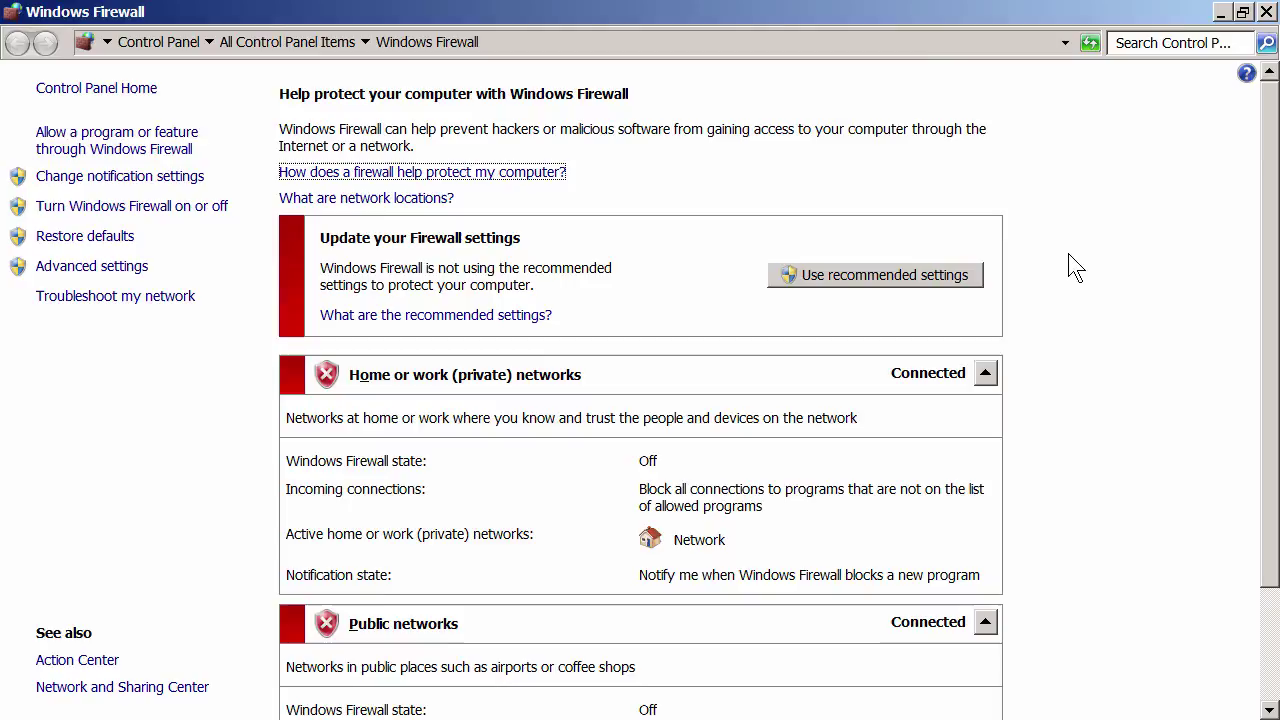
- Scroll the Windows Firewall overview to confirm home and public networks both show Off
scroll(1075, 267, "down", 1)
scroll(1075, 267, "down", 1)
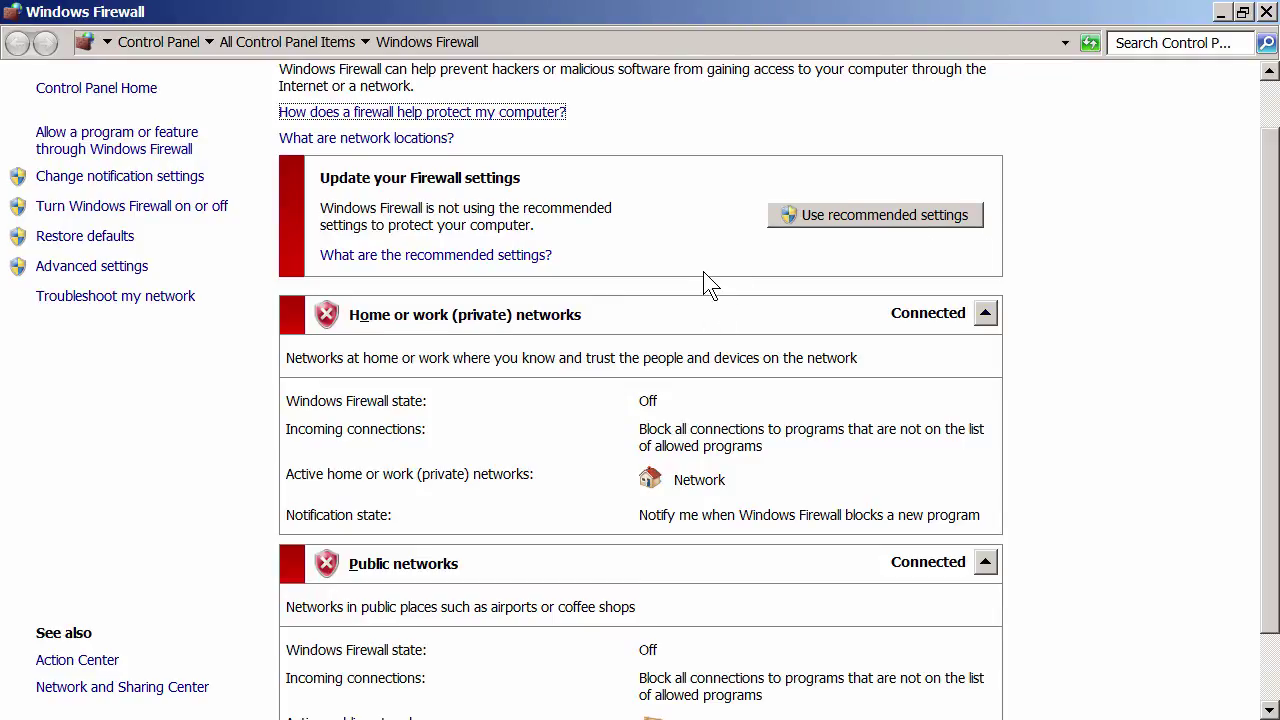
scroll(705, 295, "down", 2)
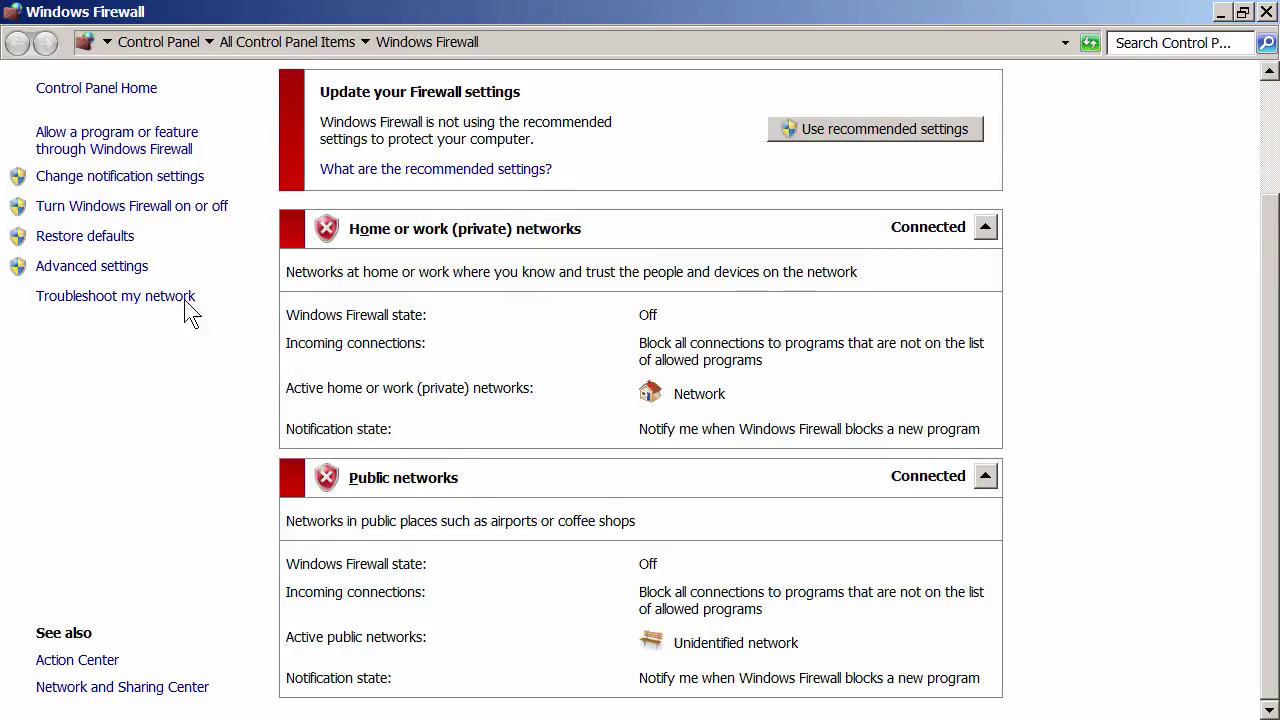
- Set the private network firewall to off and the public network firewall to on
left_click(158, 210)
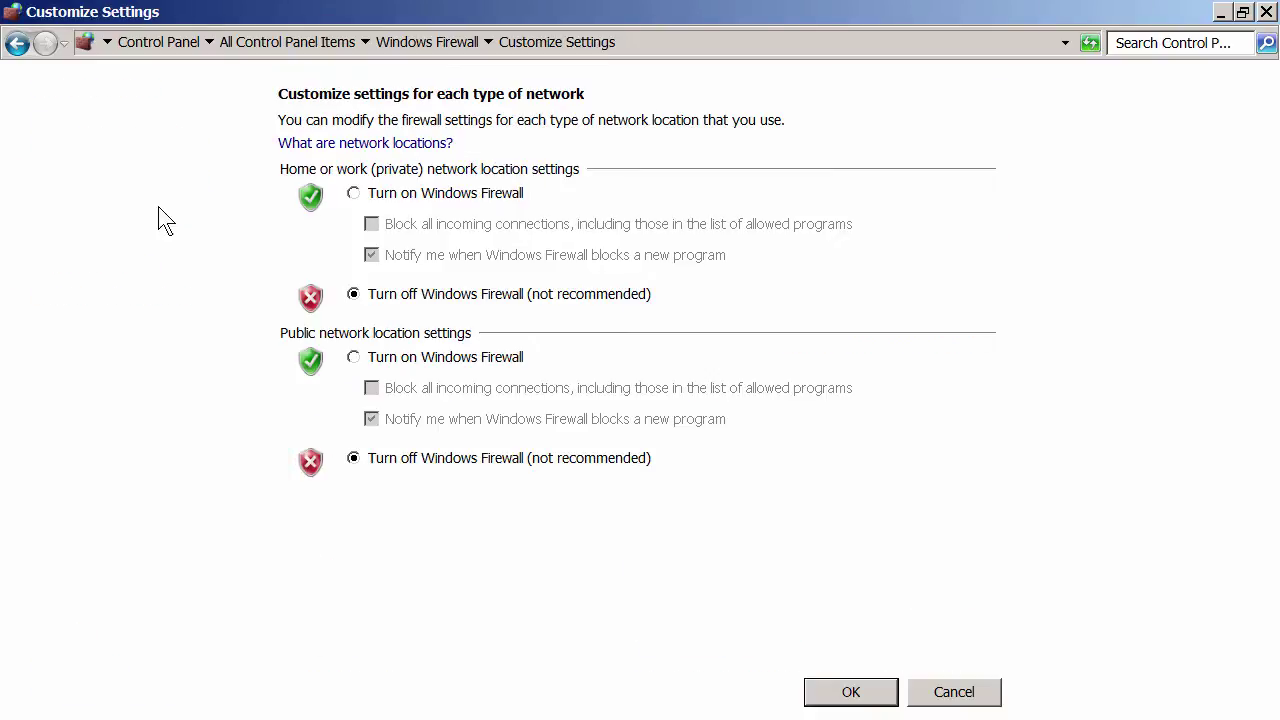
left_click(355, 194)
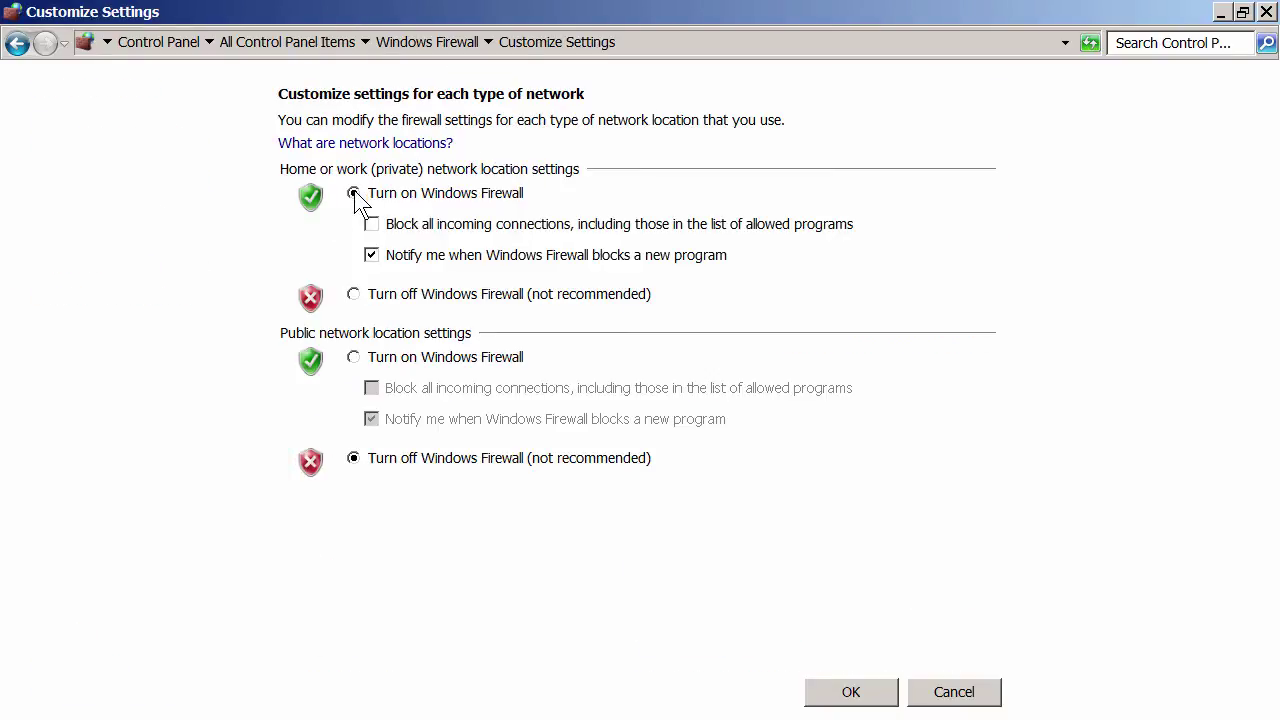
left_click(352, 358)
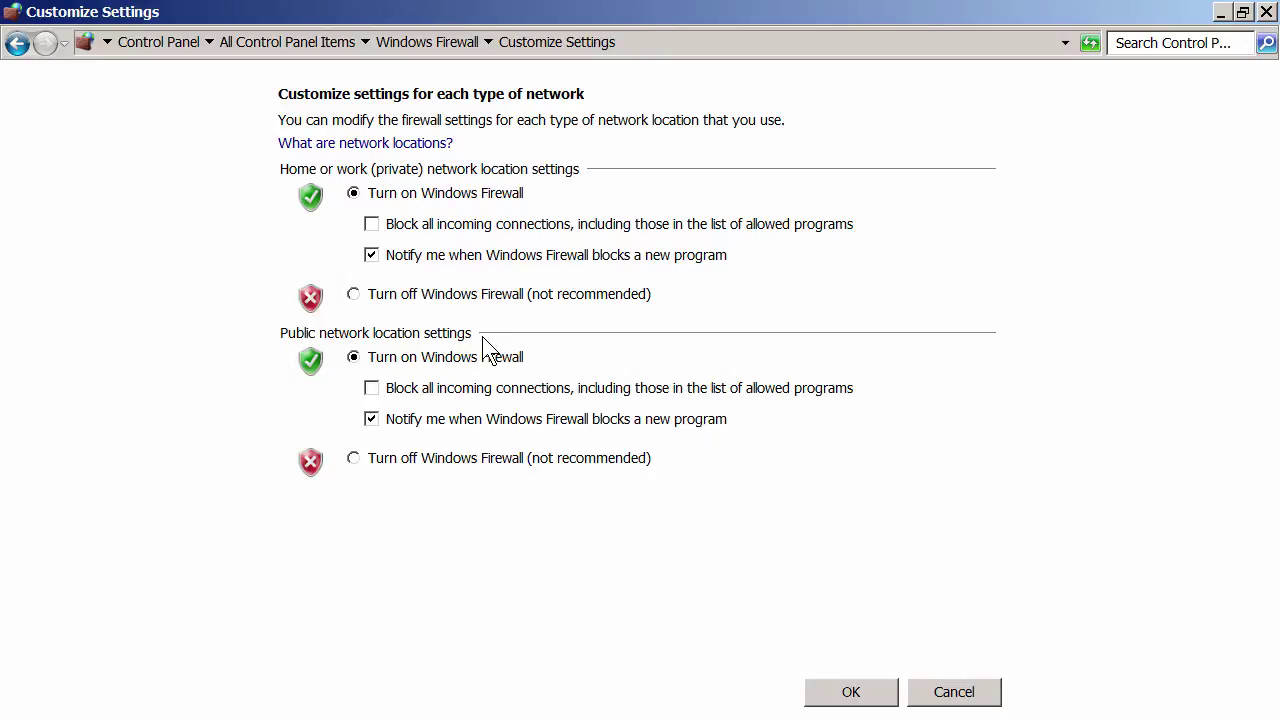
left_click(355, 295)
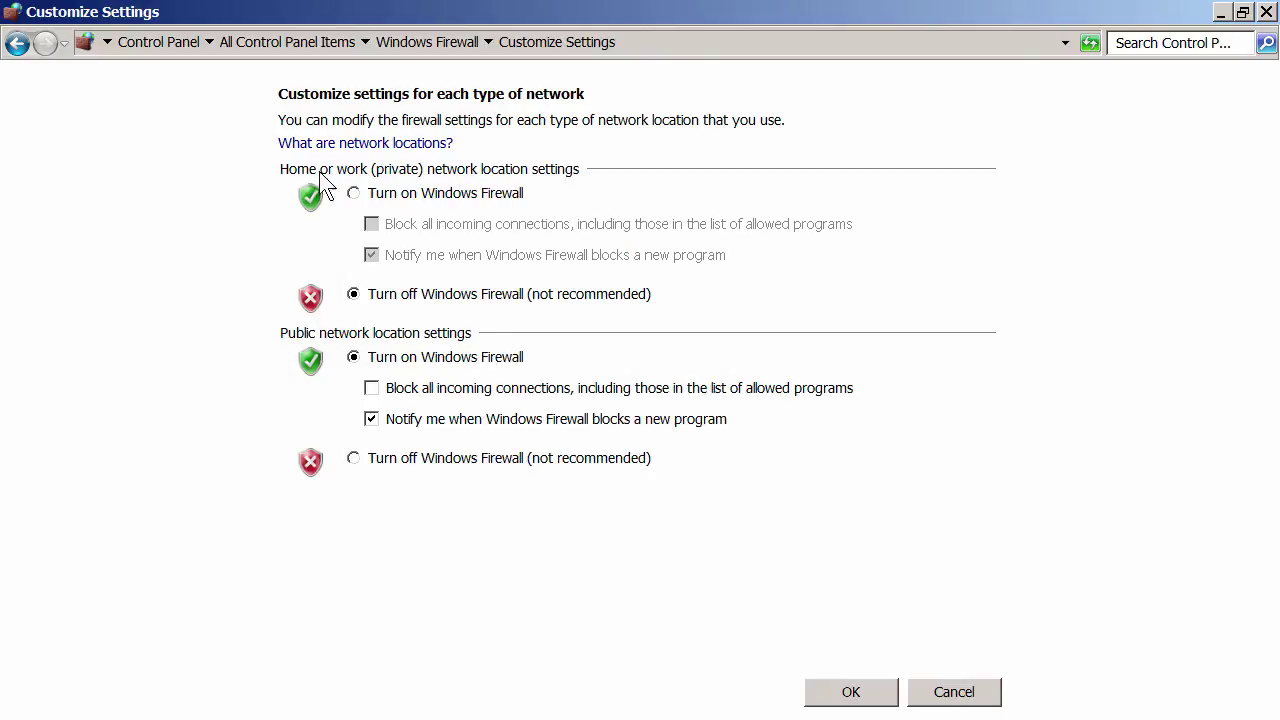
- Apply the settings and verify the overview shows private Off and public On
left_click(877, 697)
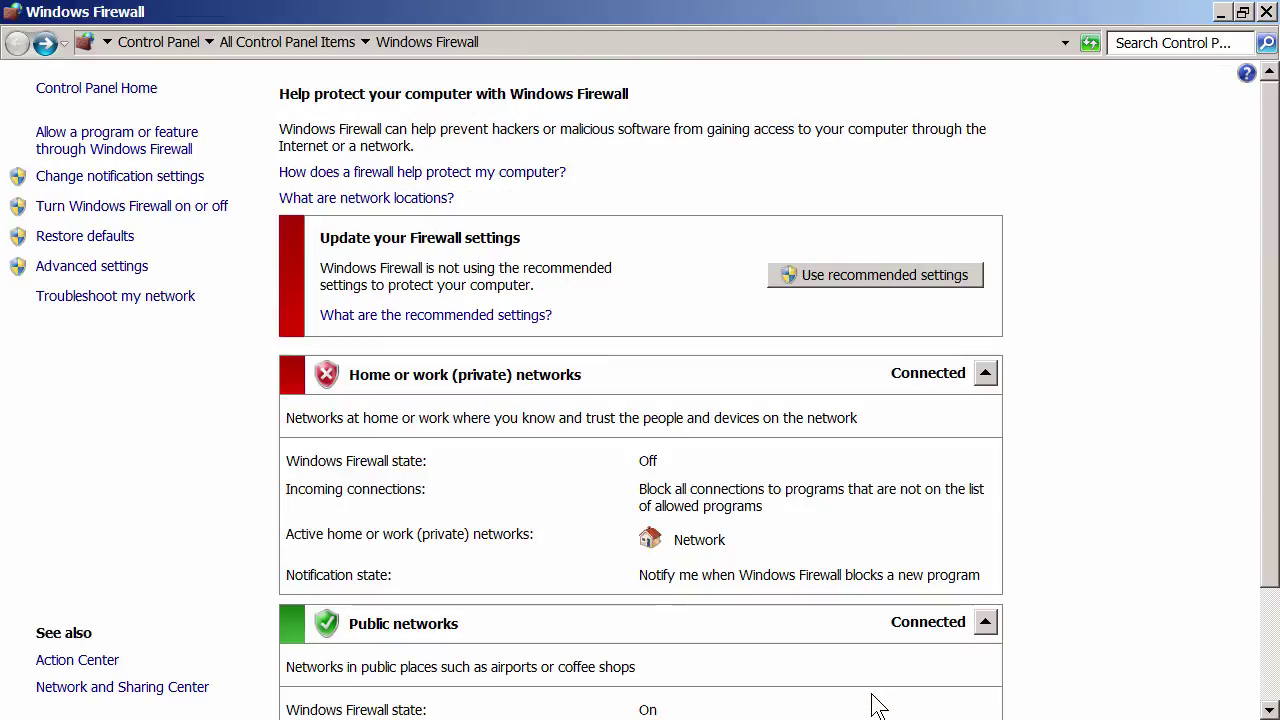
scroll(1150, 245, "down", 1)
scroll(1143, 251, "down", 2)
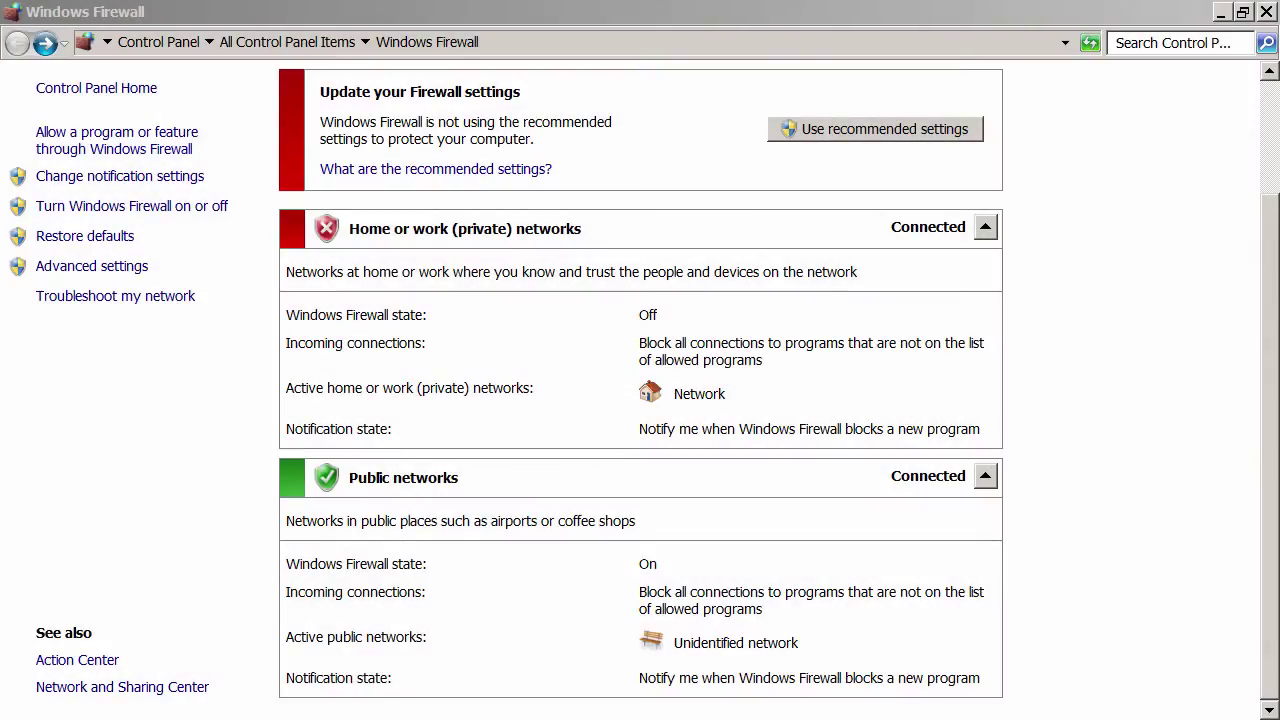
left_click(607, 14)
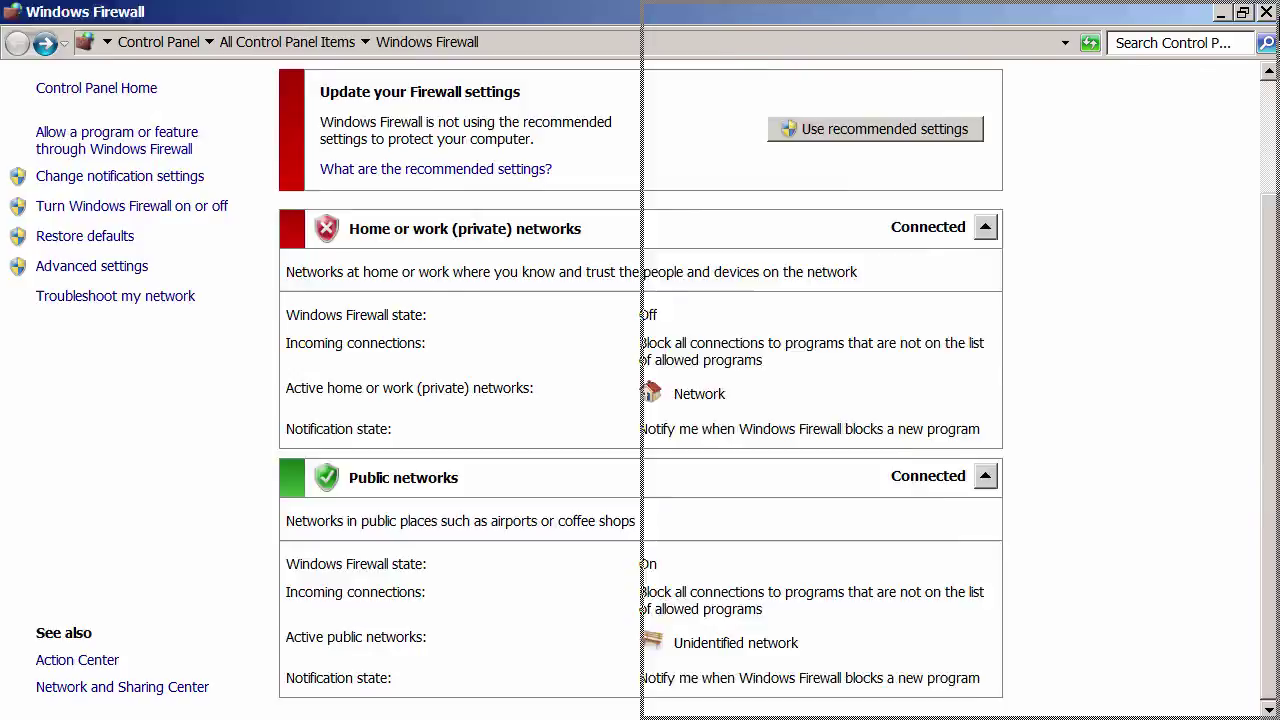
- Snap the firewall window to the right half and move Command Prompt to C:\ with cd\
left_click_drag(546, 14, 1279, 45)
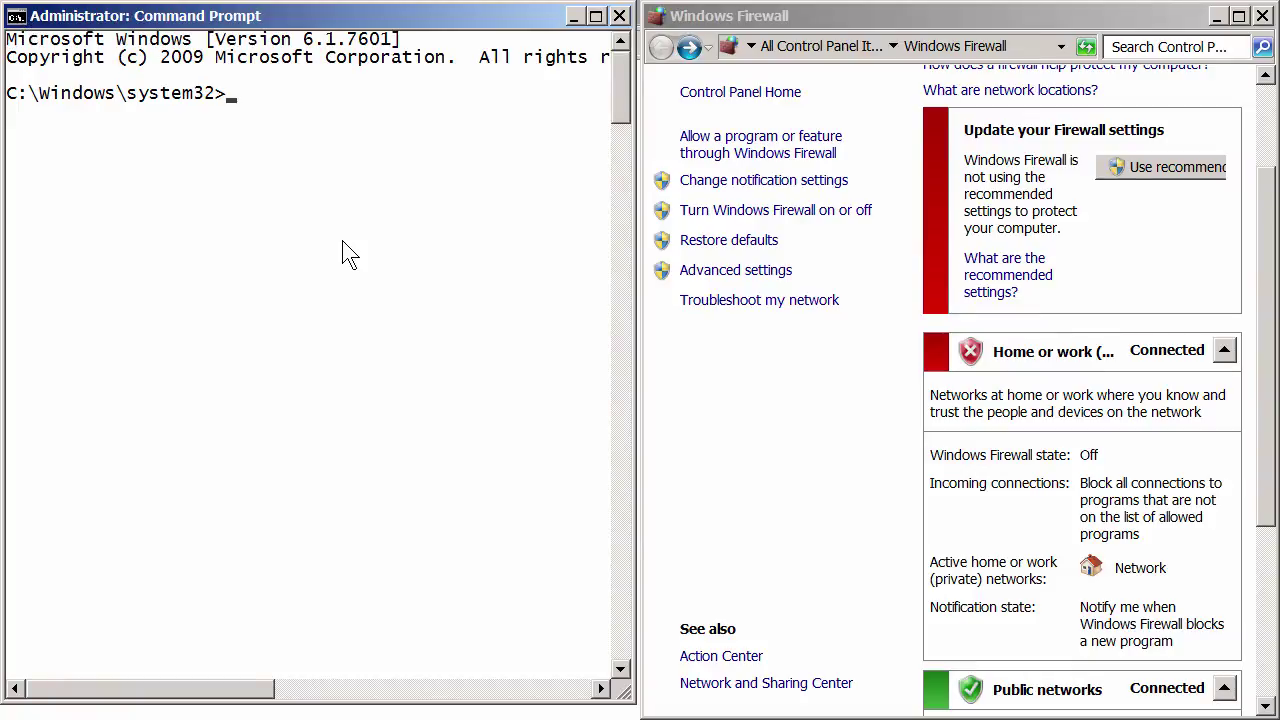
type("cd")
type("\\")
key("Return")
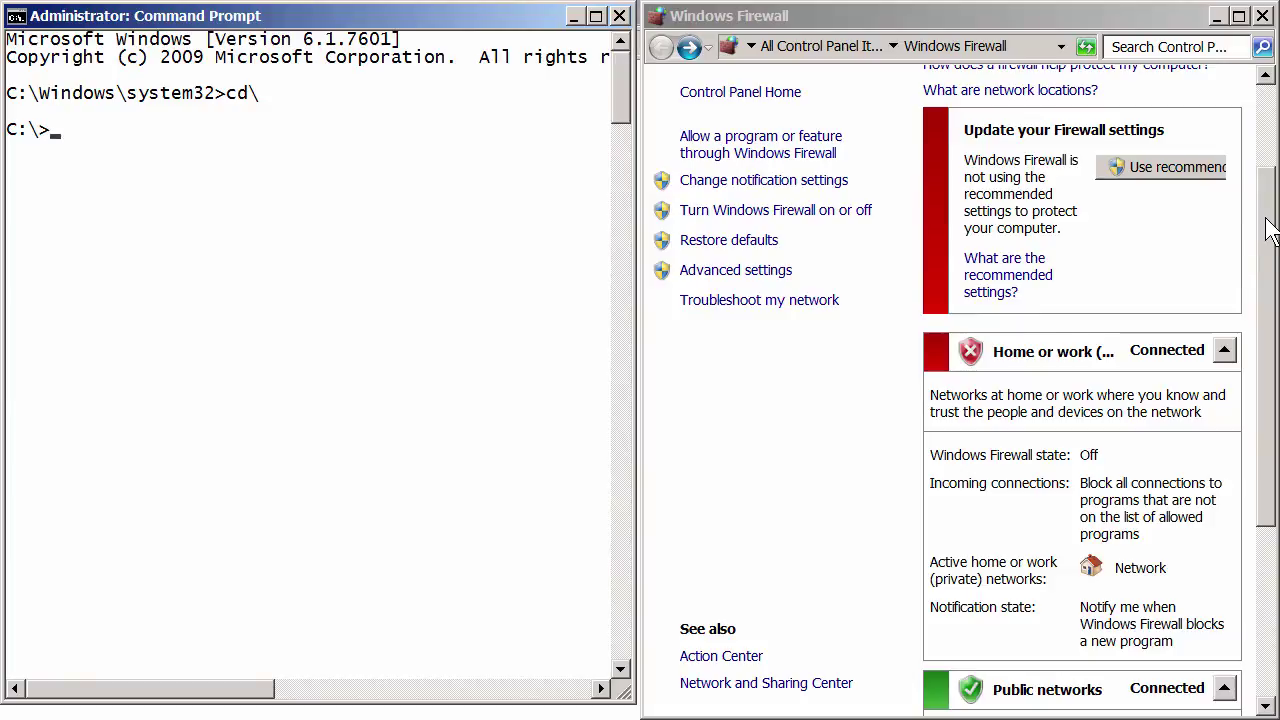
left_click_drag(1265, 236, 1270, 330)
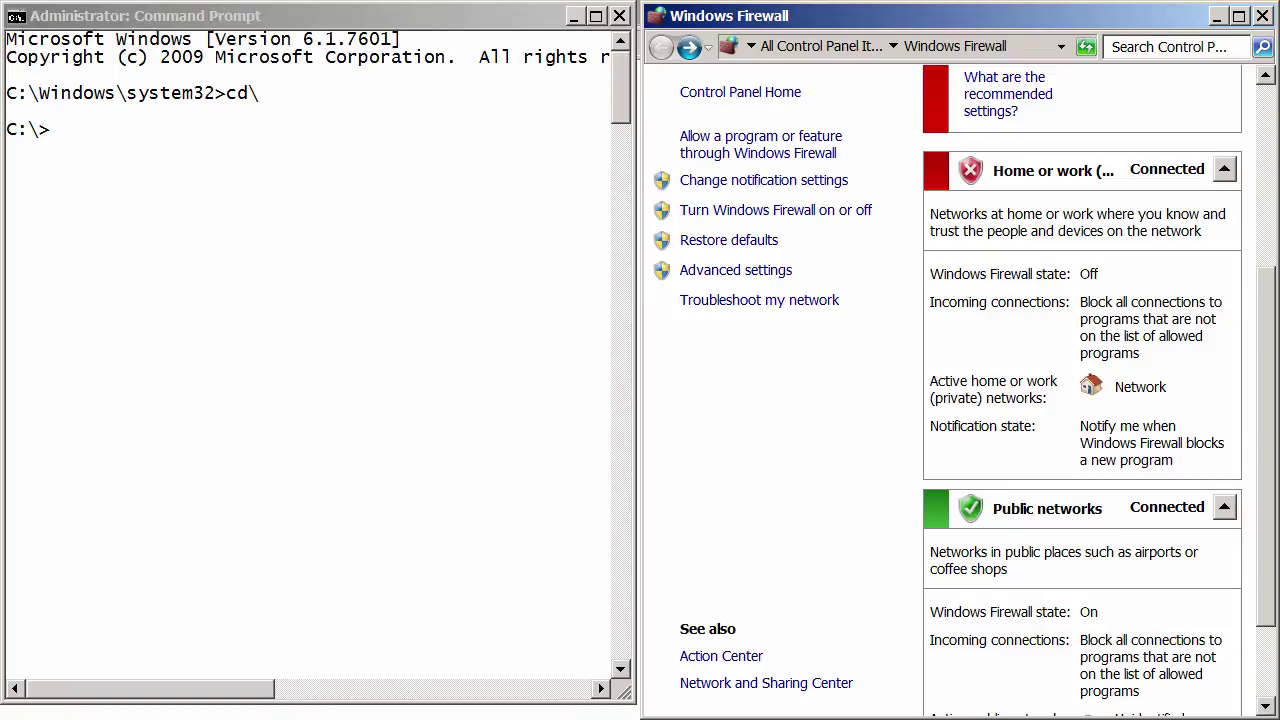
- Run 'netsh advfirewall set allprofiles state off' in Command Prompt
left_click(281, 19)
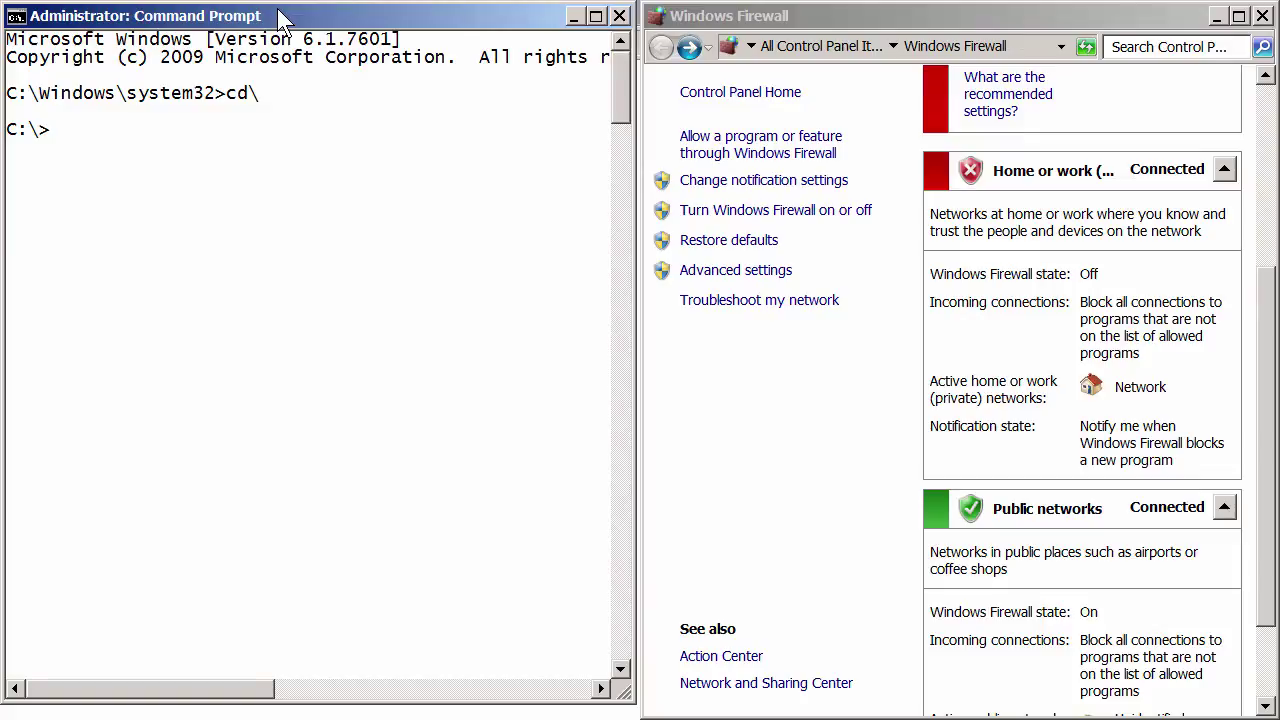
type("netsh ")
type("advfirewall ")
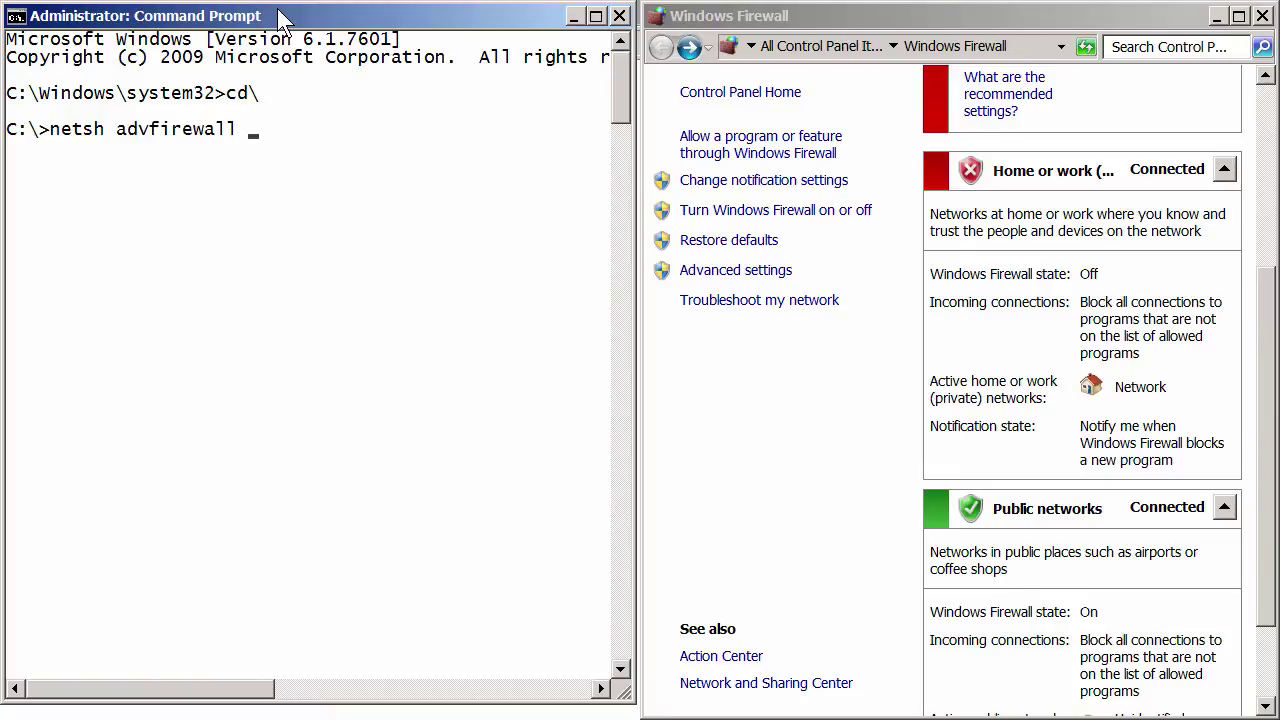
type("s")
type("et")
type(" allprofiles ")
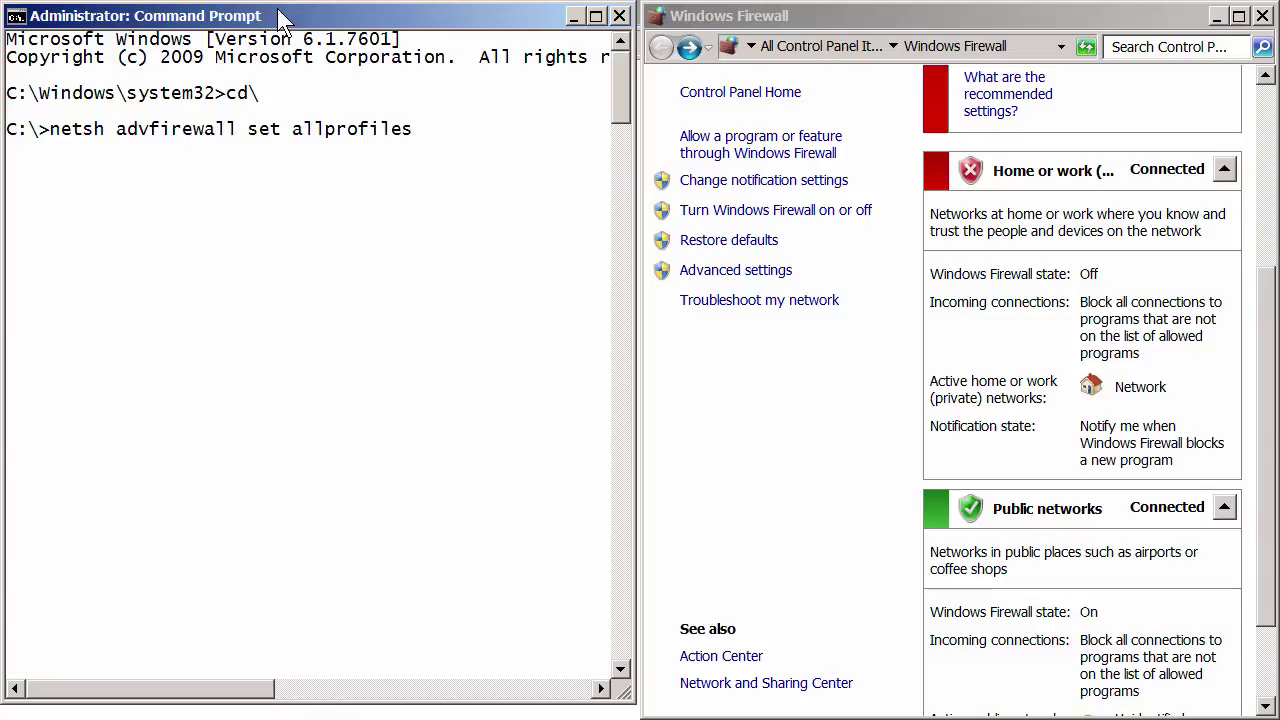
type("state")
type(" off")
key("Return")
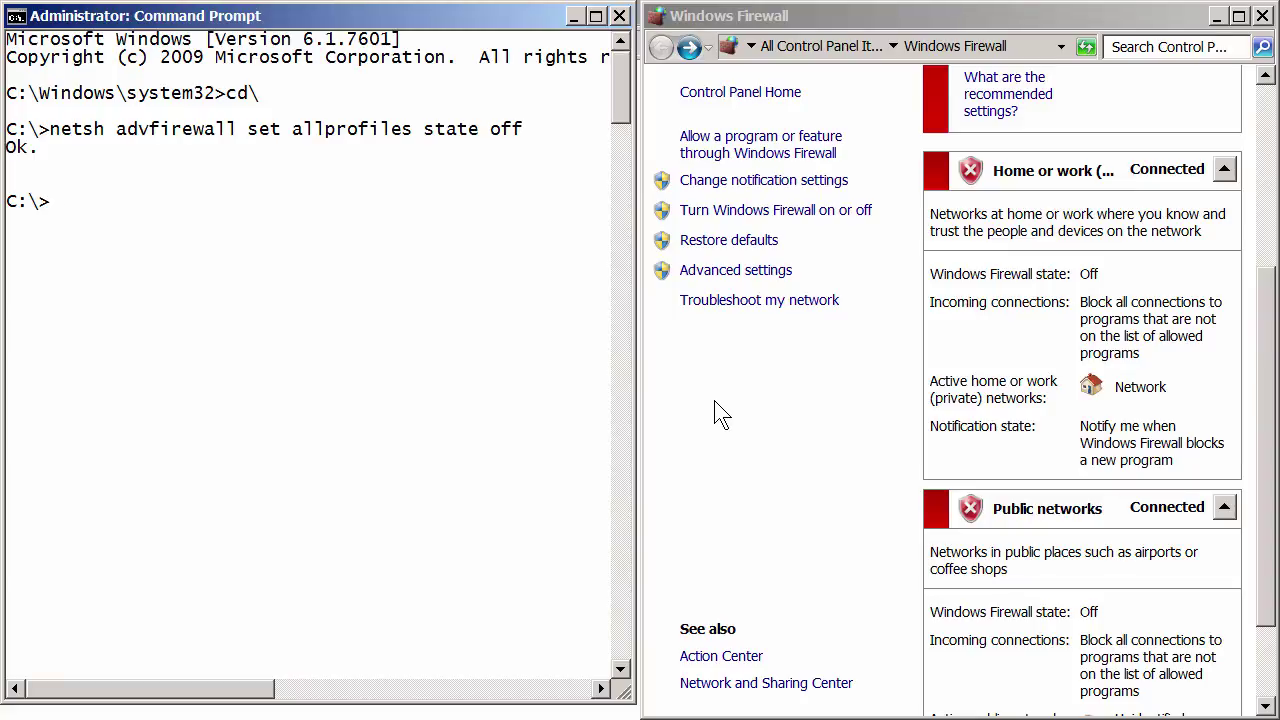
- Edit the recalled command into 'netsh advfirewall set allprofiles state on' and run it
key("Up")
key("BackSpace")
key("BackSpace")
key("BackSpace")
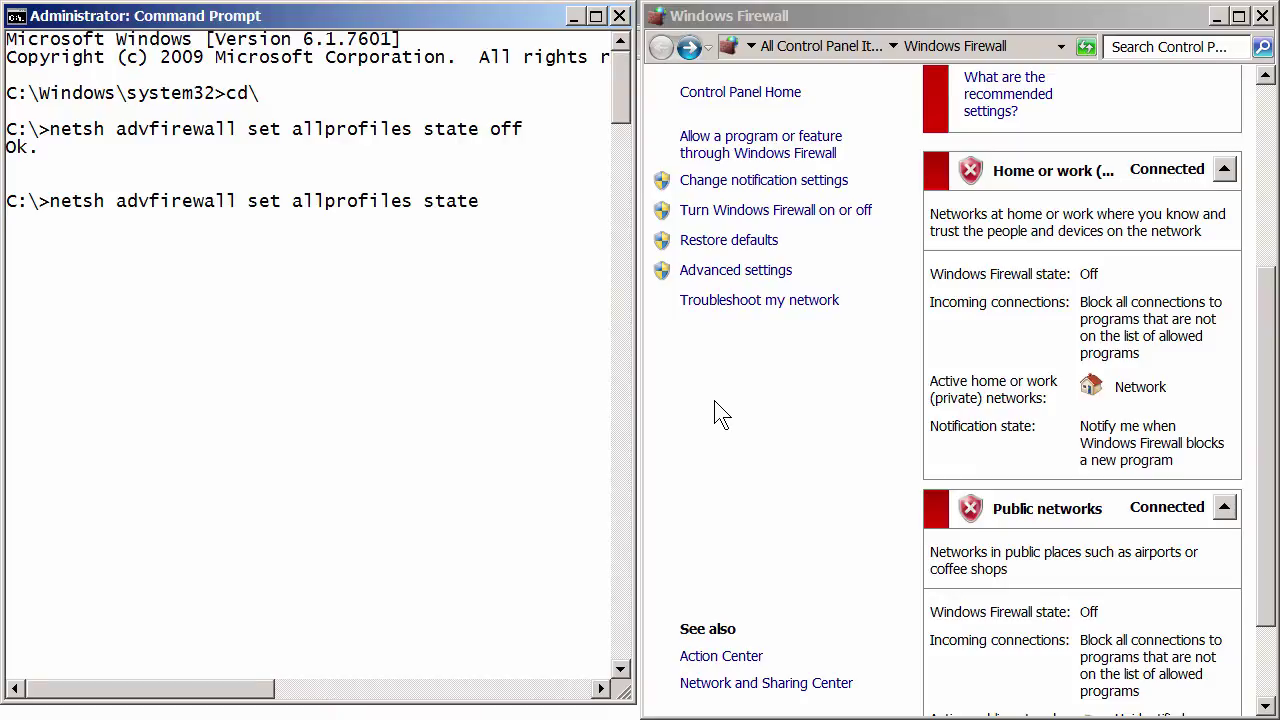
type("on")
key("Return")
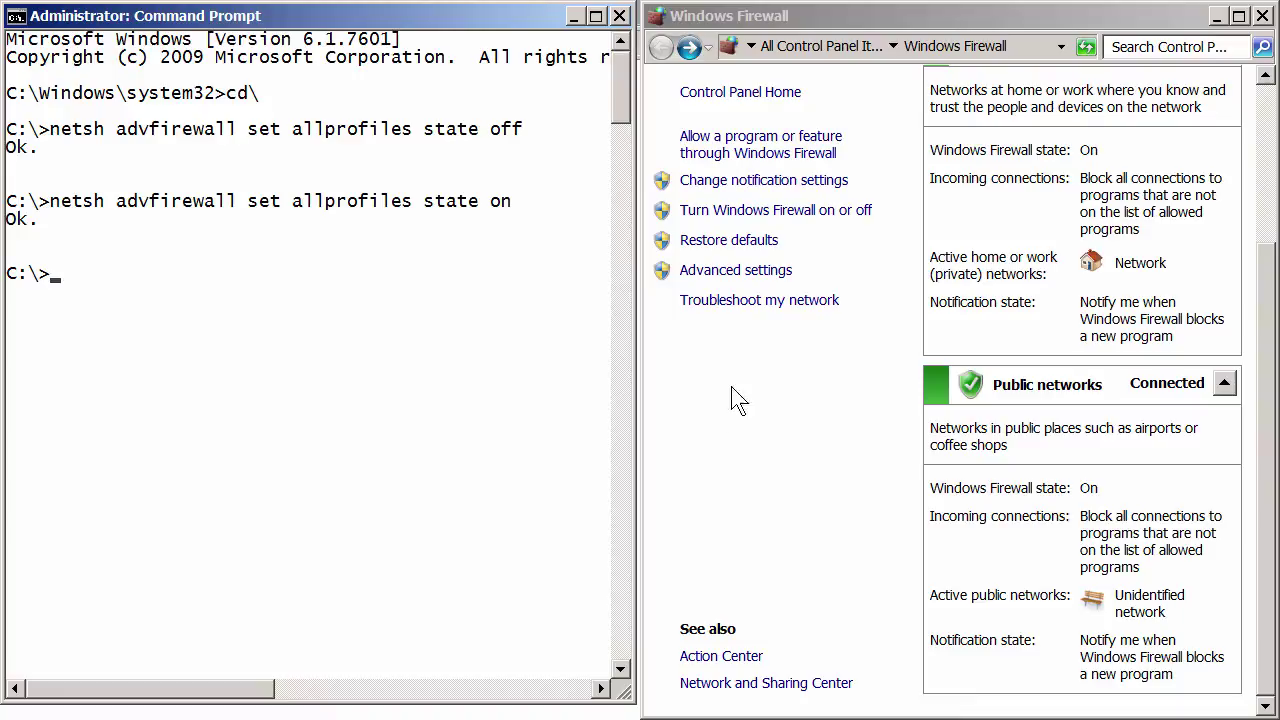
left_click_drag(1257, 395, 1260, 330)
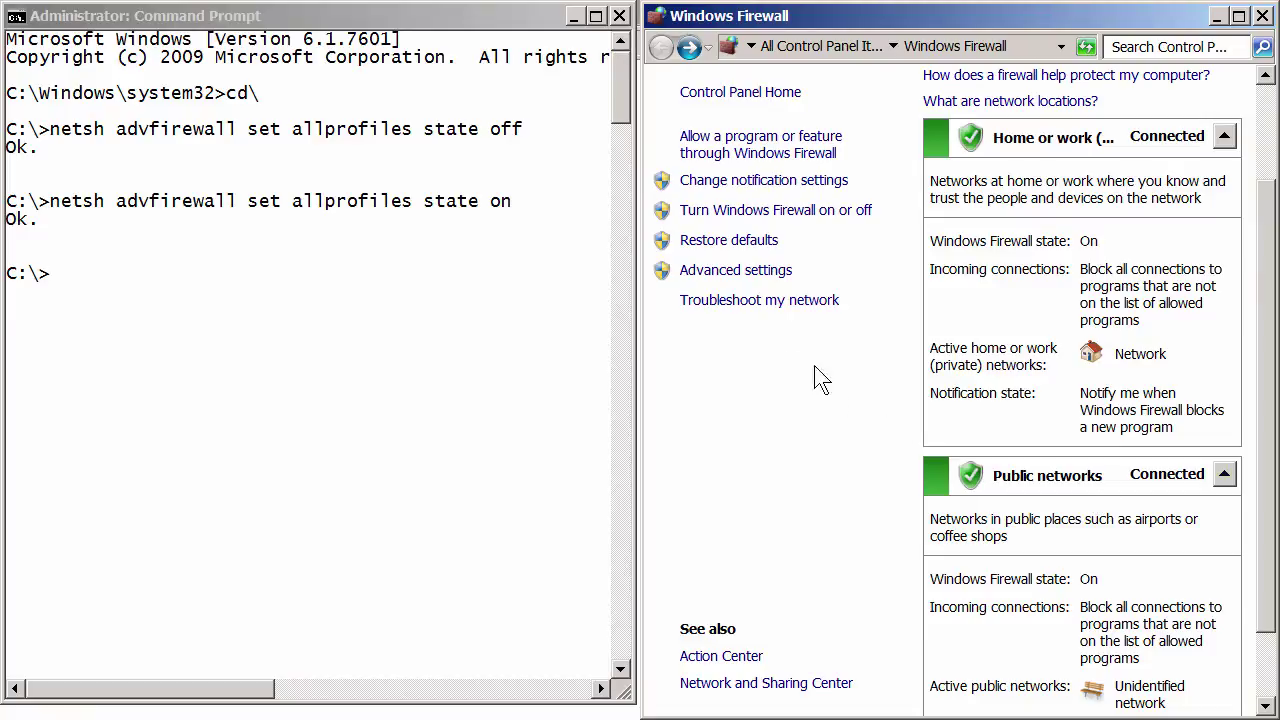
left_click(381, 17)
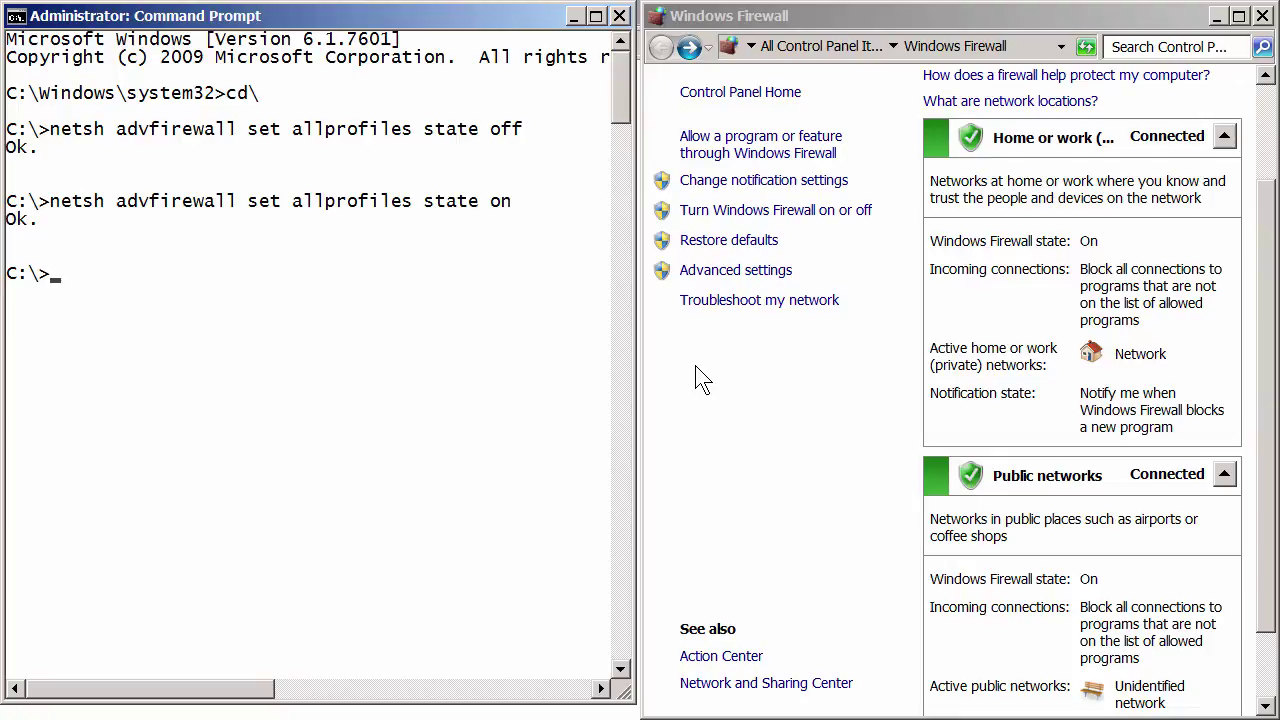
- Edit the recalled command into 'netsh advfirewall set private state off' and run it
key("Up")
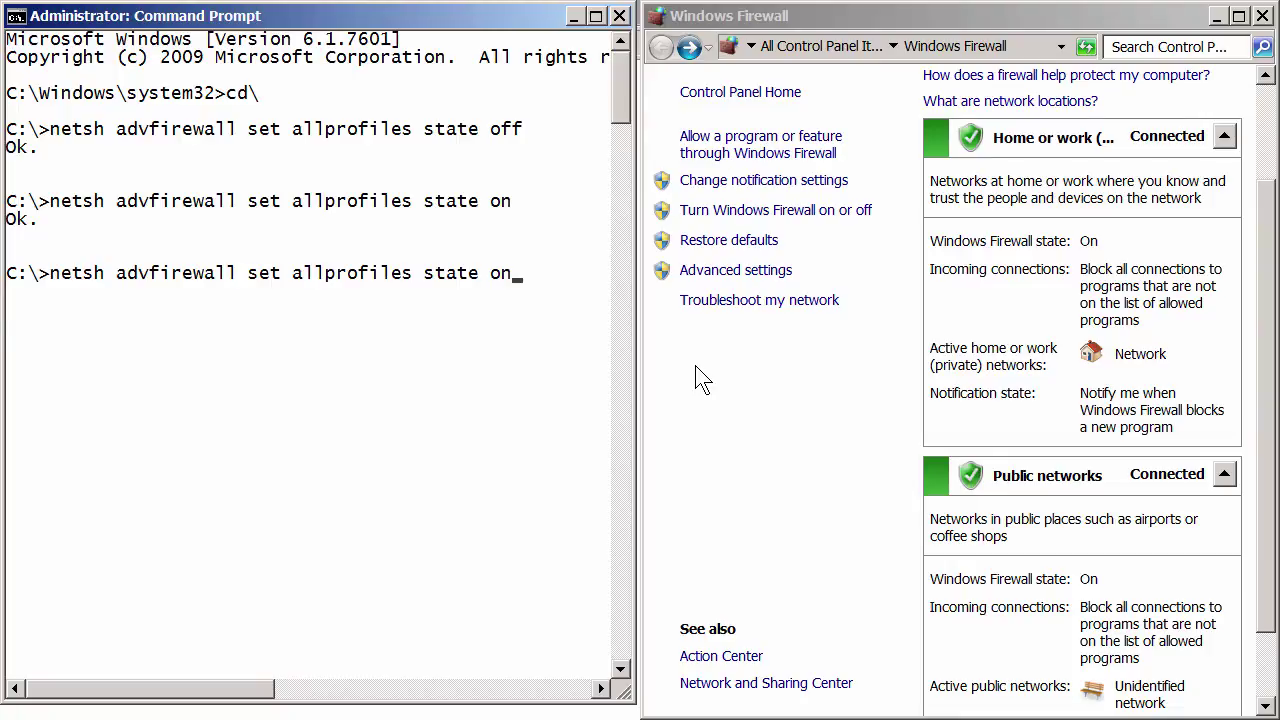
key("BackSpace")
key("BackSpace")
key("BackSpace")
key("BackSpace")
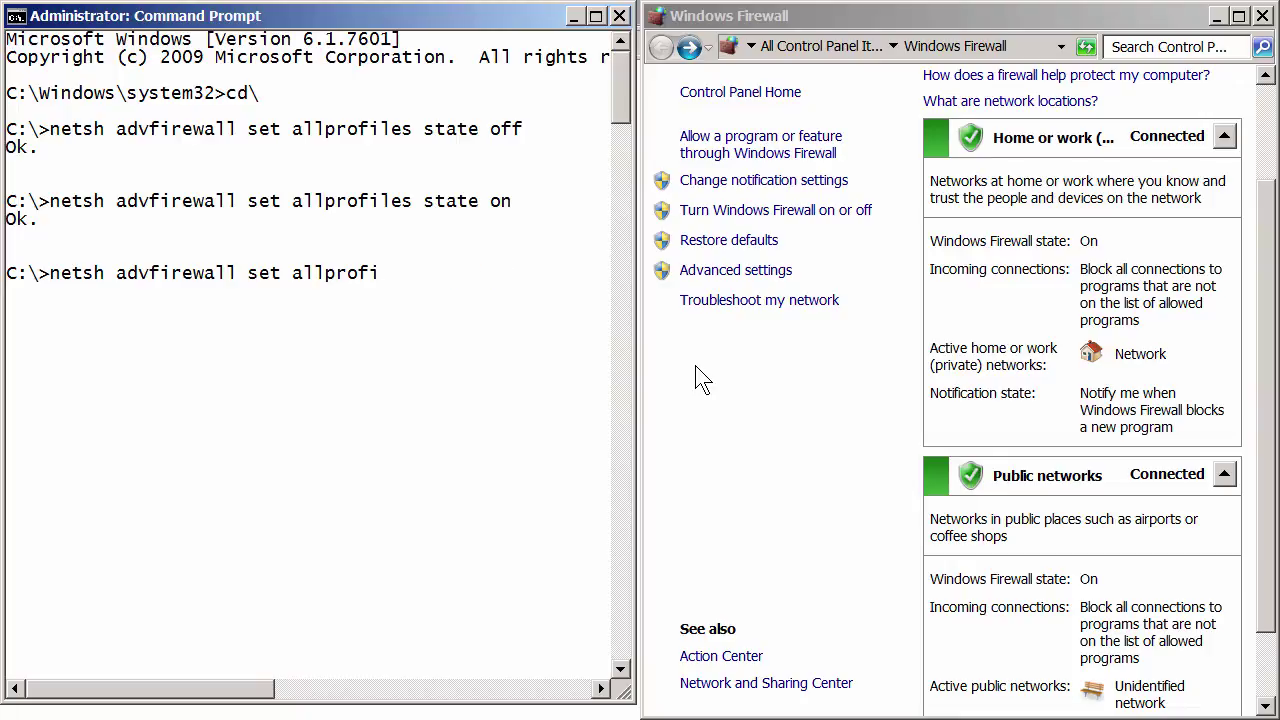
key("BackSpace")
key("BackSpace")
key("BackSpace")
key("BackSpace")
key("BackSpace")
key("BackSpace")
type("private state ")
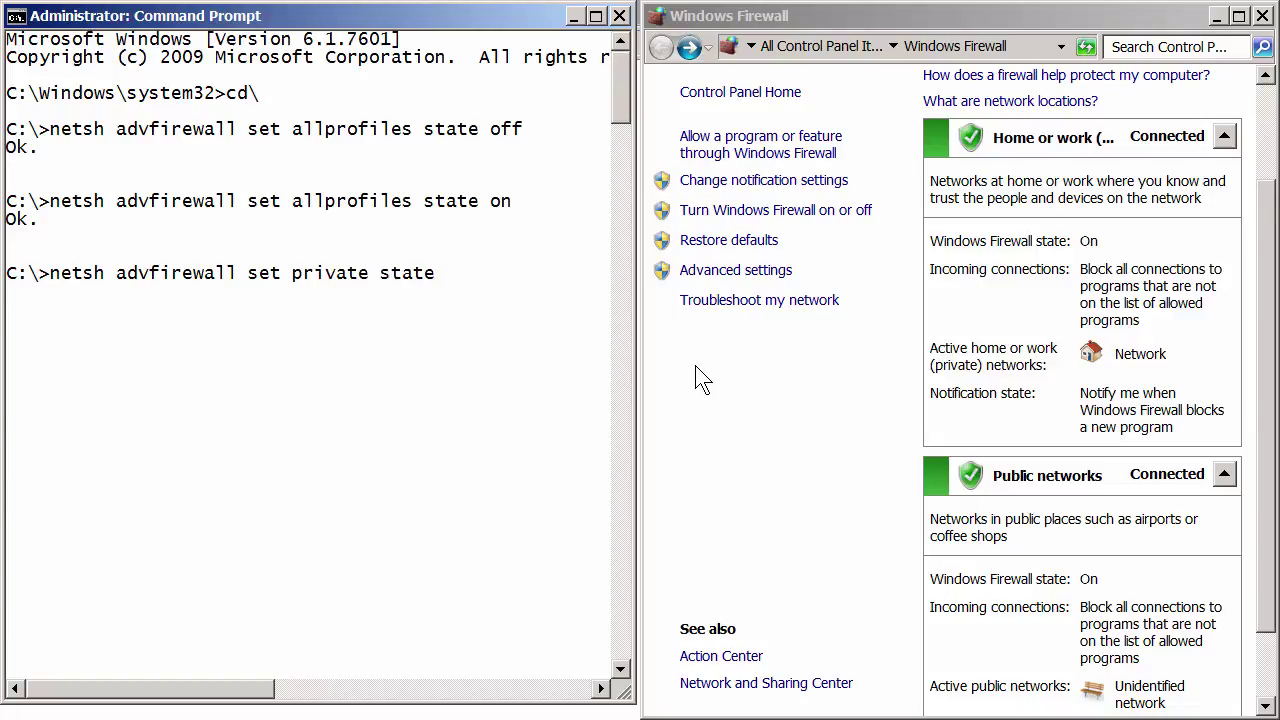
type("off")
key("Return")
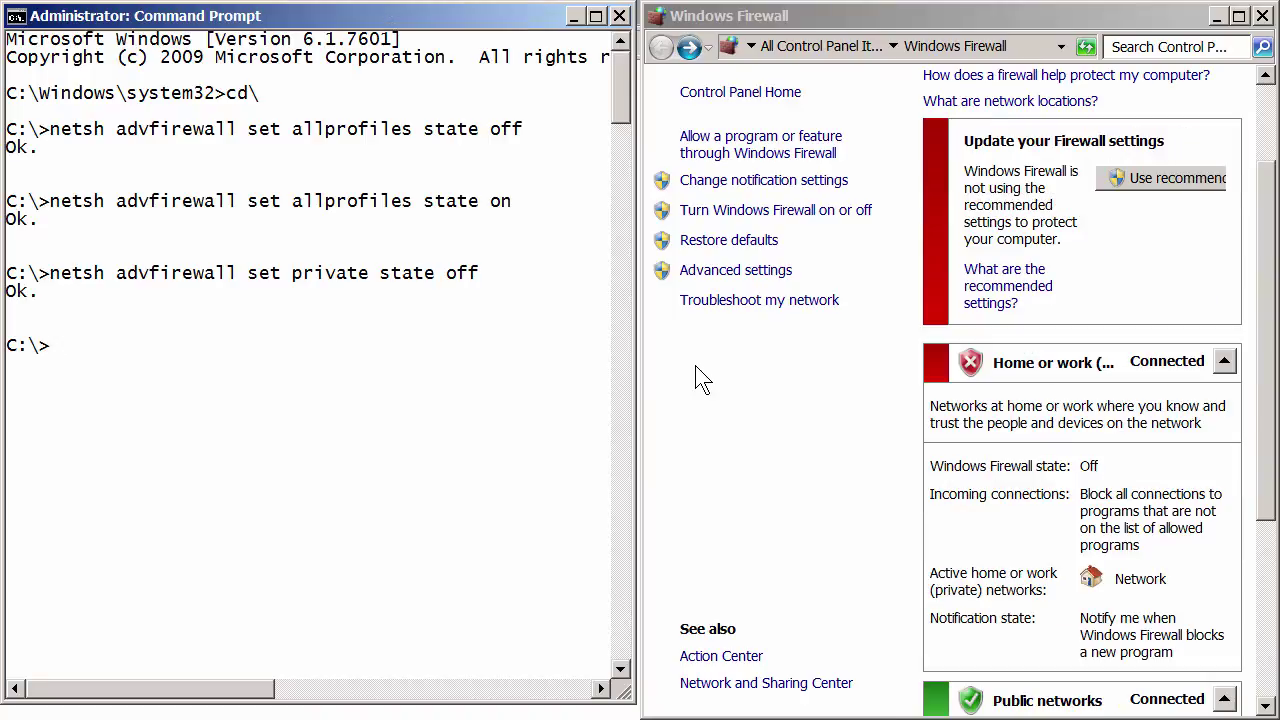
left_click_drag(1268, 328, 1268, 398)
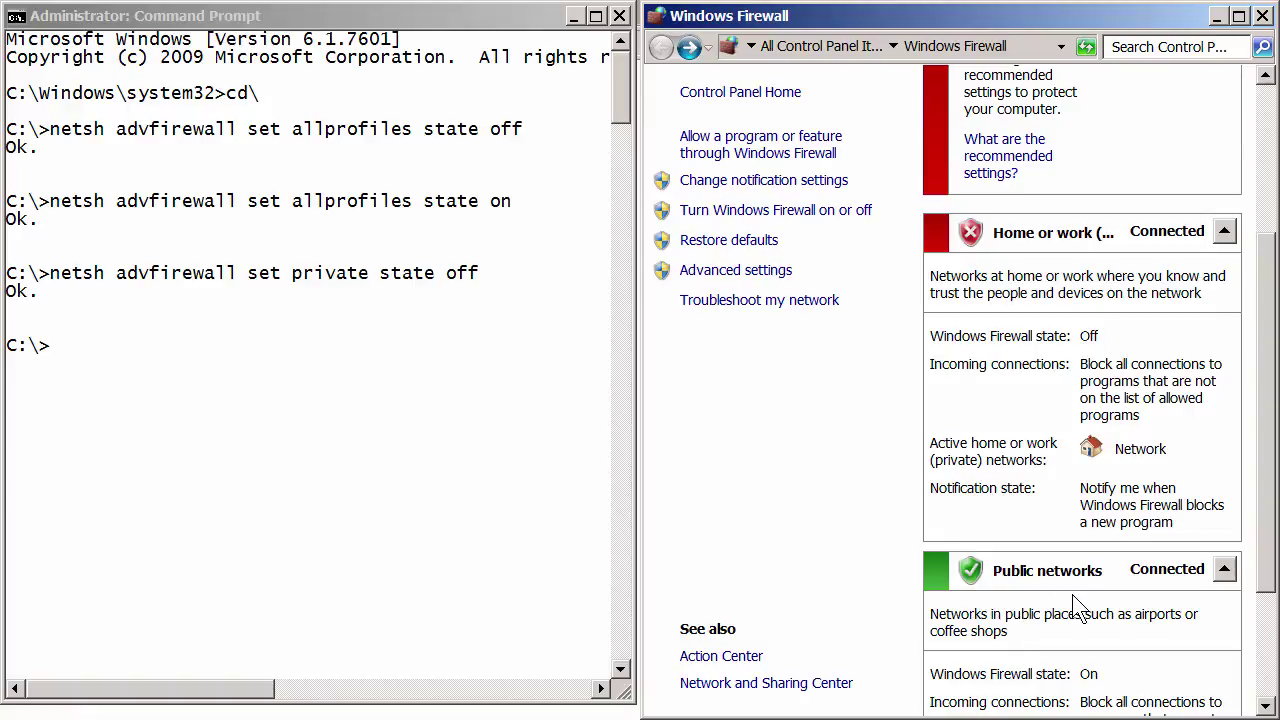
left_click(342, 18)
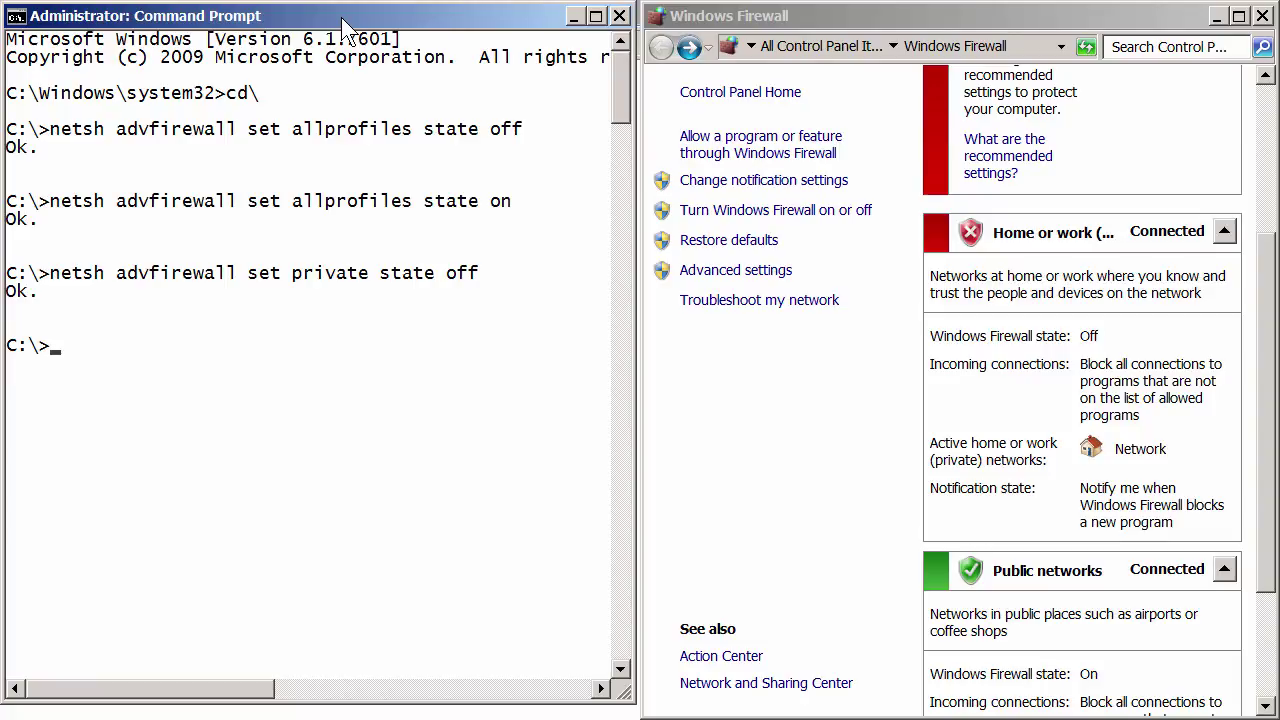
- Run 'netsh advfirewall show allprofiles' and scroll the output: domain ON, private OFF, public ON
key("Up")
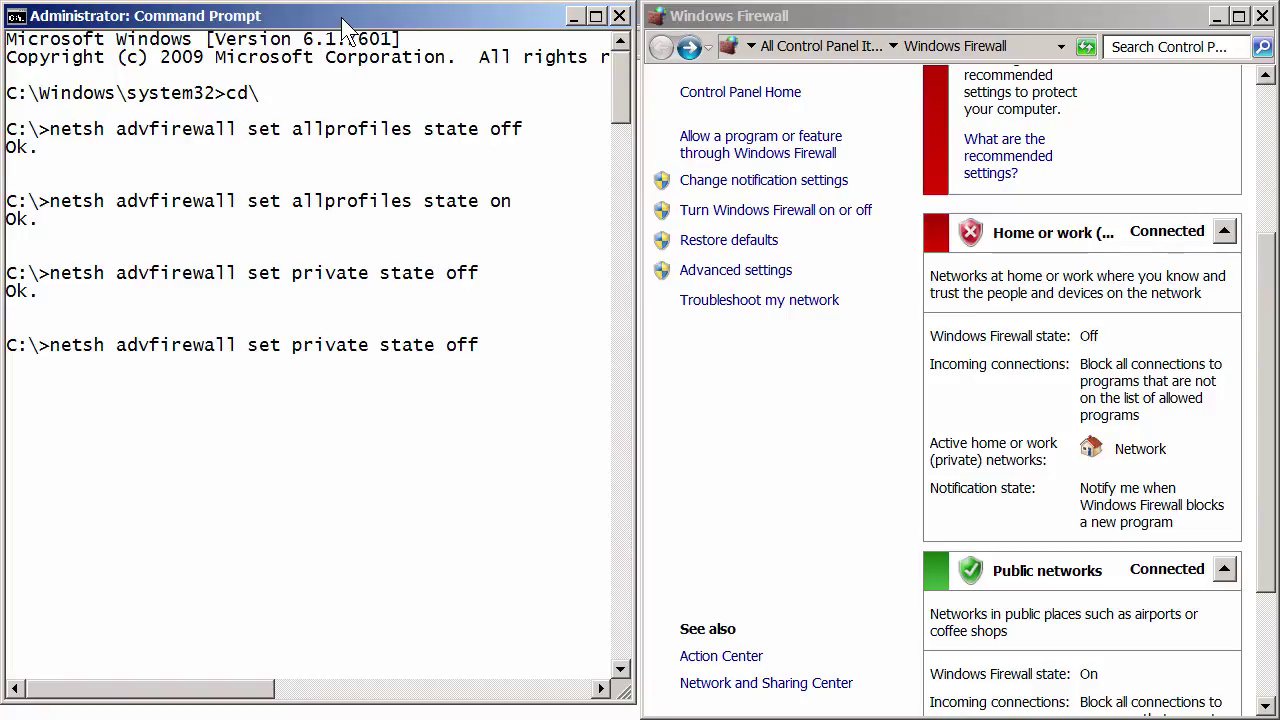
key("BackSpace")
key("BackSpace")
key("BackSpace")
key("BackSpace")
key("BackSpace")
key("BackSpace")
key("BackSpace")
key("BackSpace")
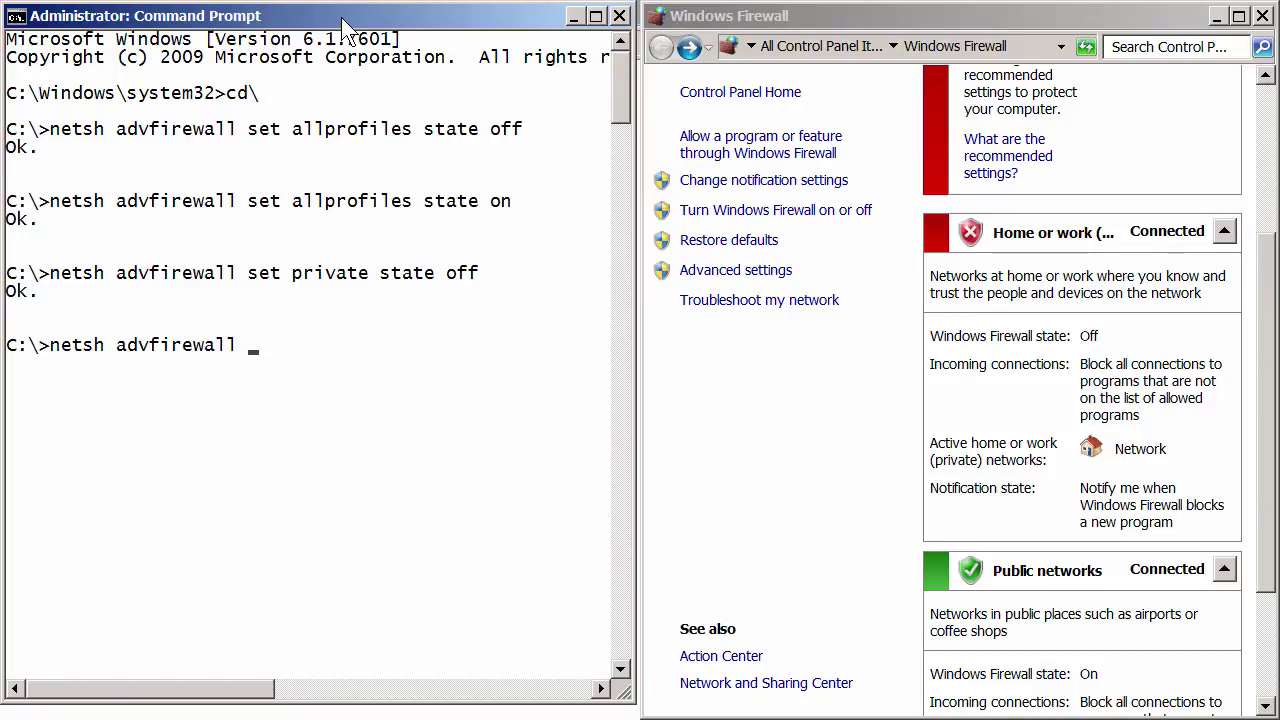
type("show allprofiles")
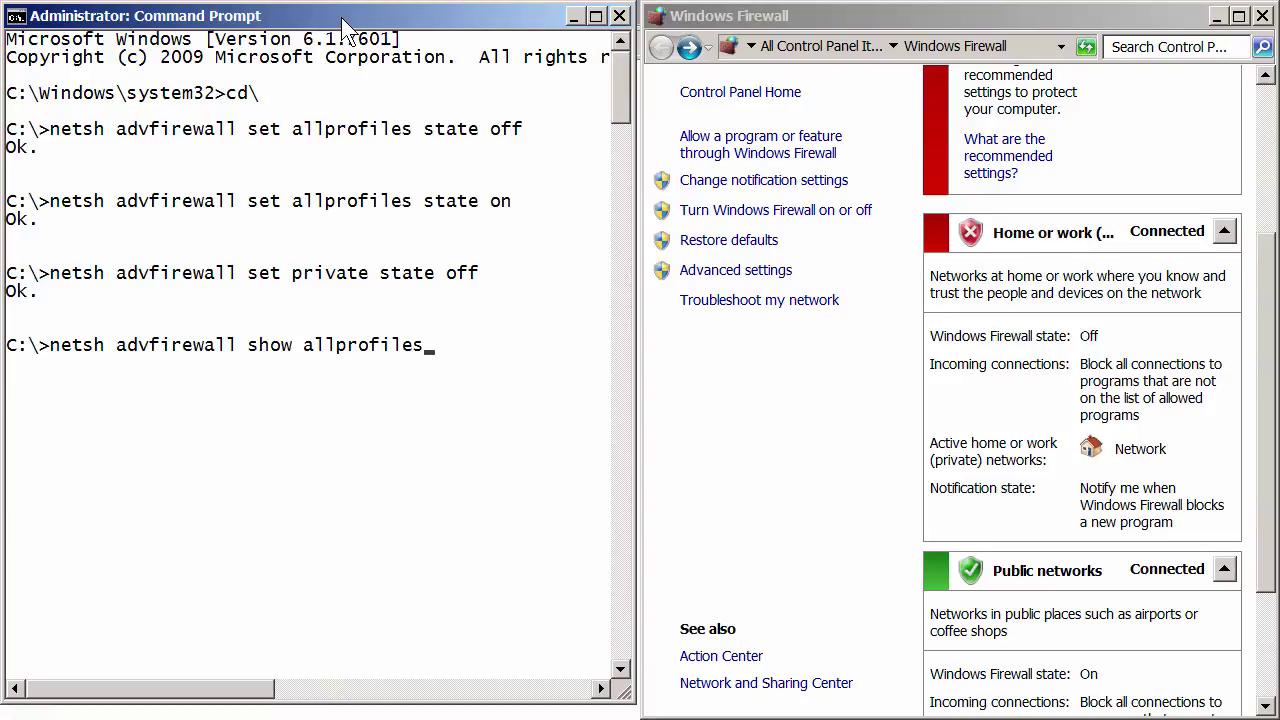
key("Return")
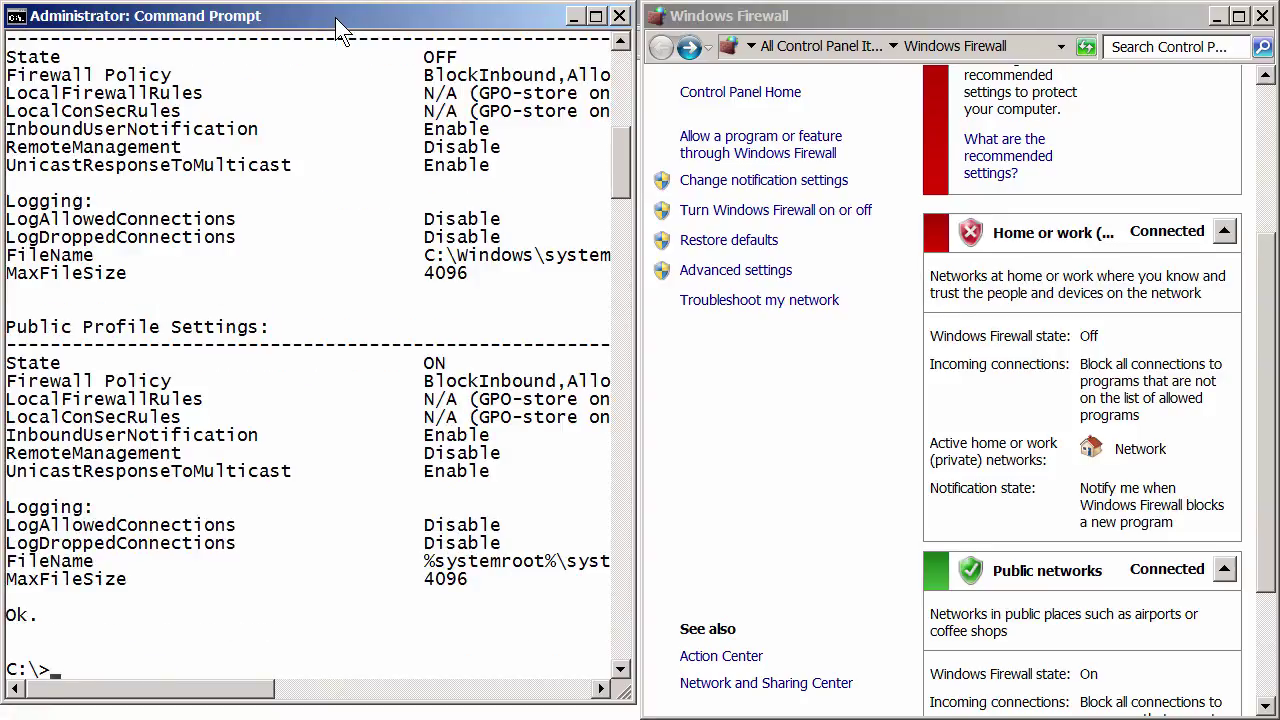
left_click_drag(620, 198, 619, 144)
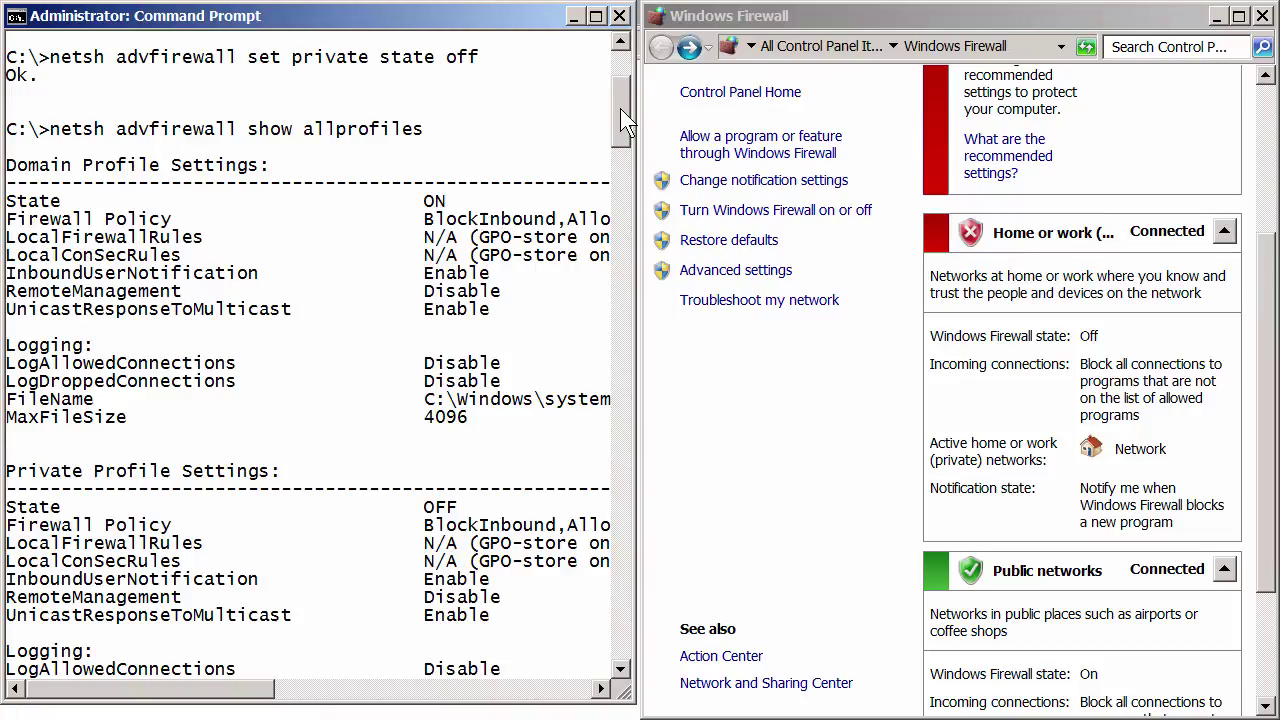
left_click_drag(620, 108, 620, 119)
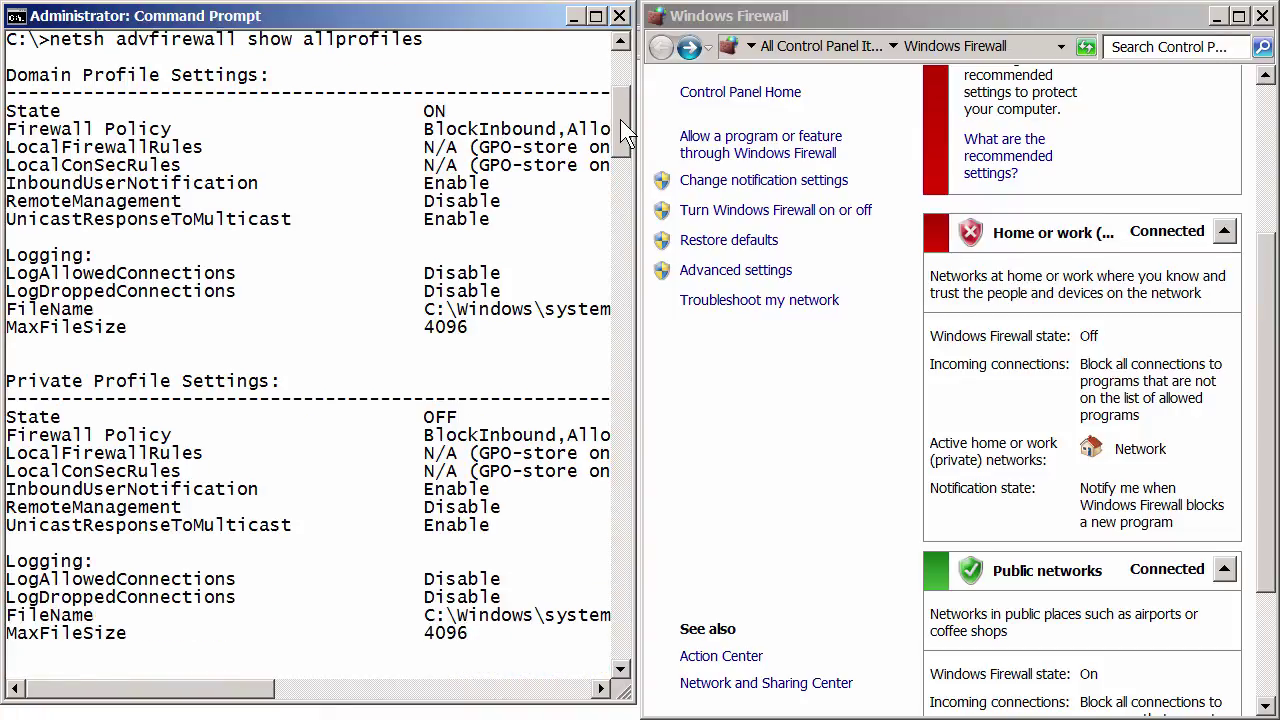
left_click_drag(620, 119, 622, 142)
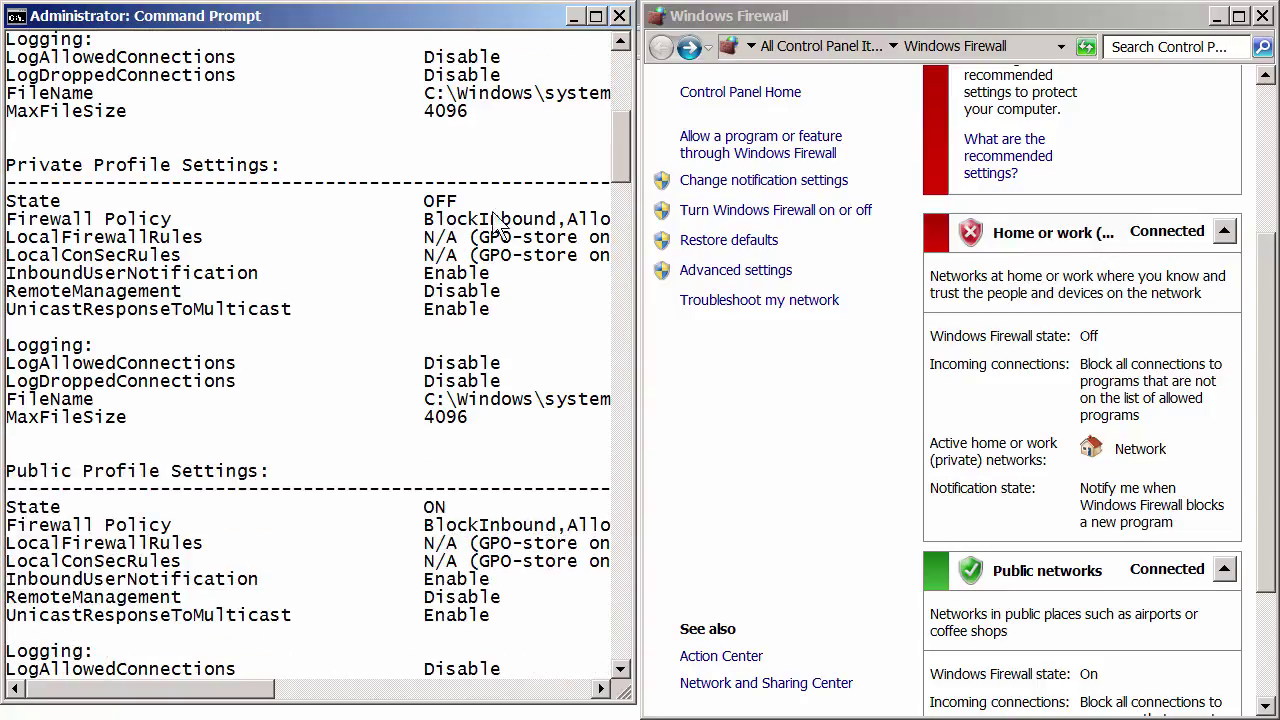
left_click_drag(617, 142, 619, 160)
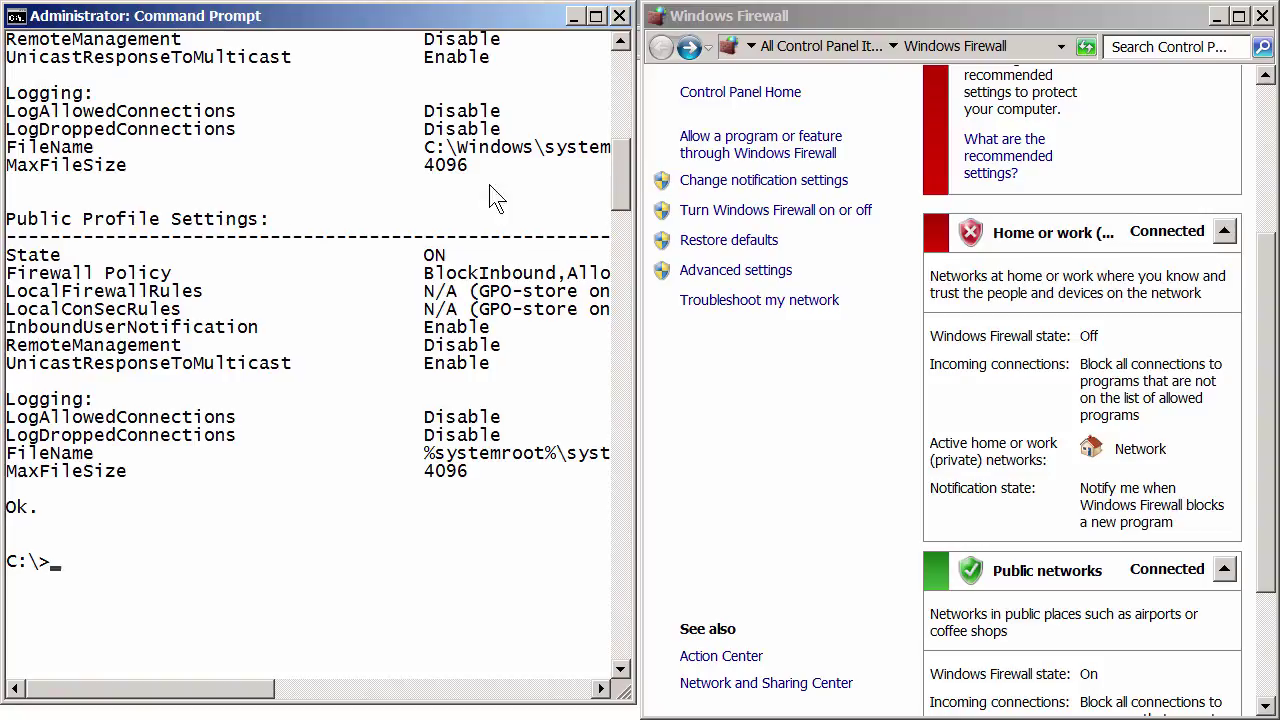